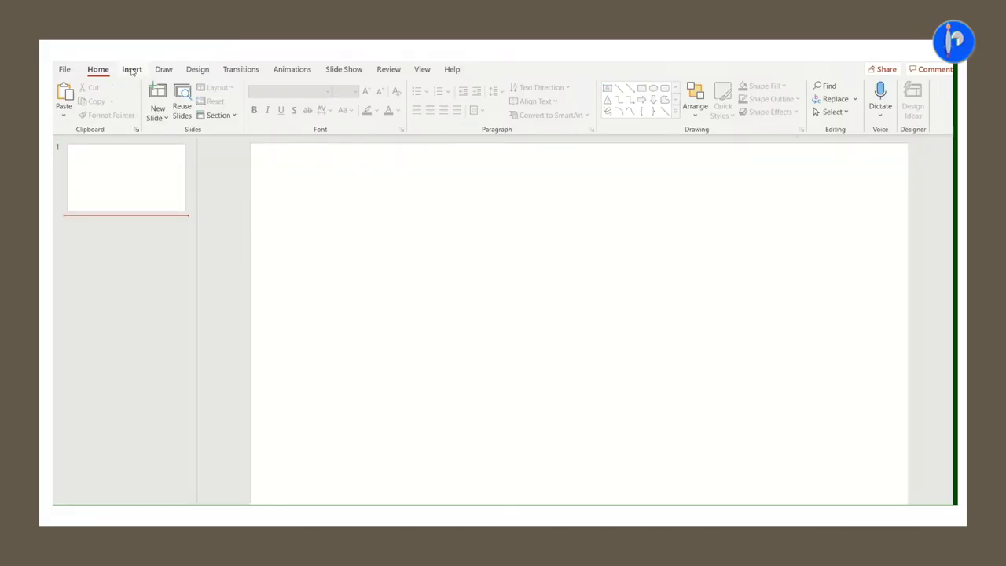
With slide 1 selected, open the Insert tab's Pictures list of picture sources
left_click(132, 70)
left_click(355, 219)
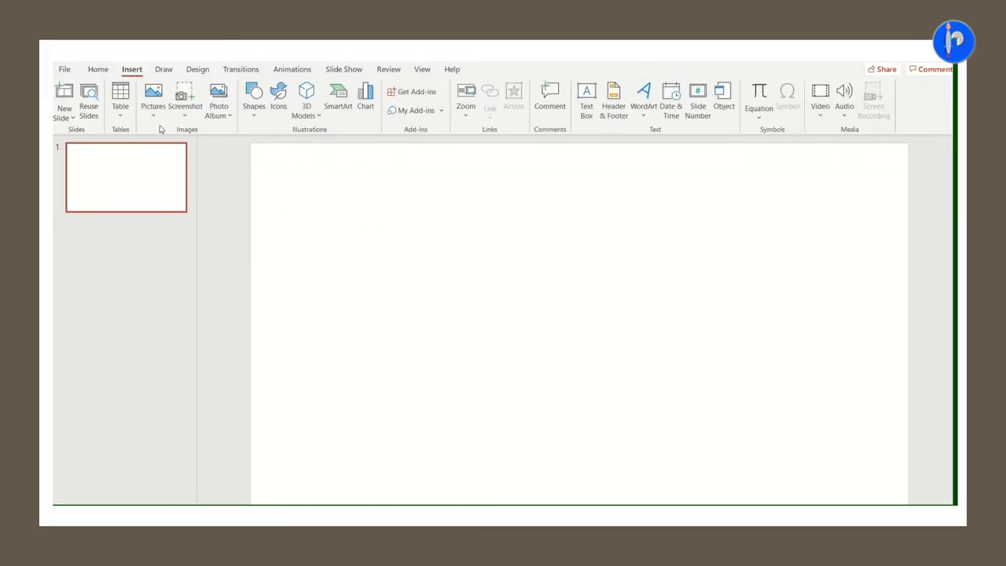
left_click(154, 115)
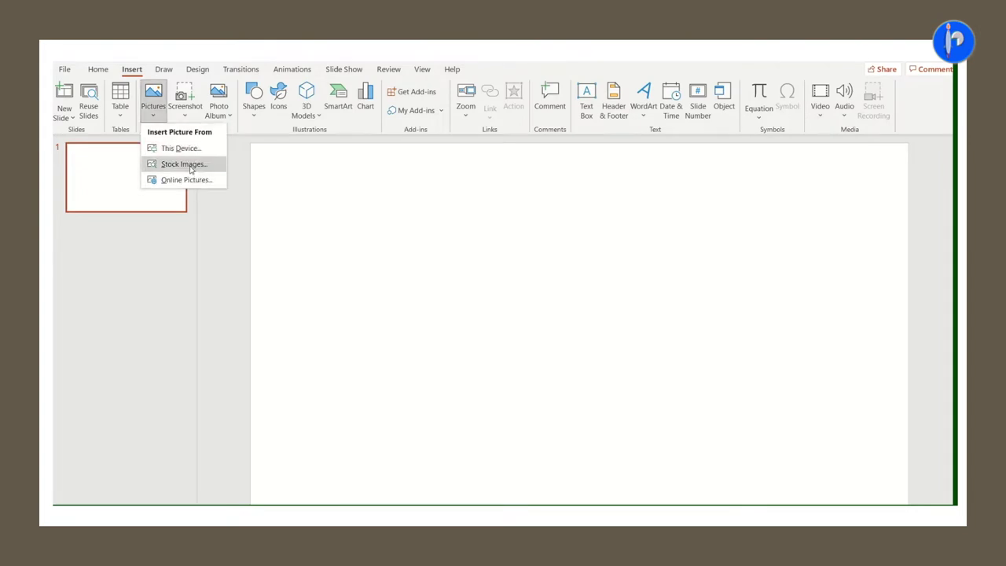
Insert the stock photo of a lone camel on a sand dune, found by searching 'camel'
left_click(173, 164)
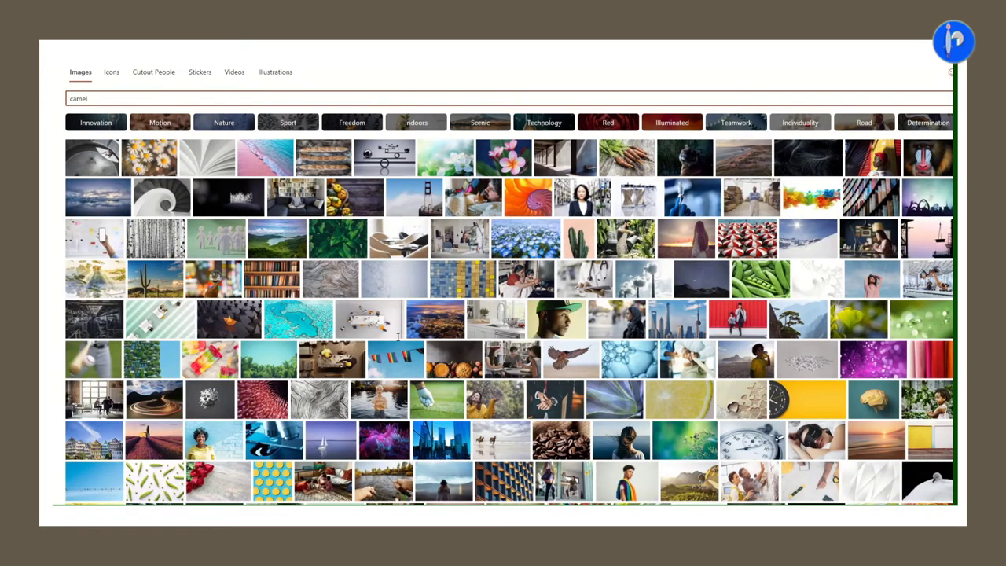
type("camel")
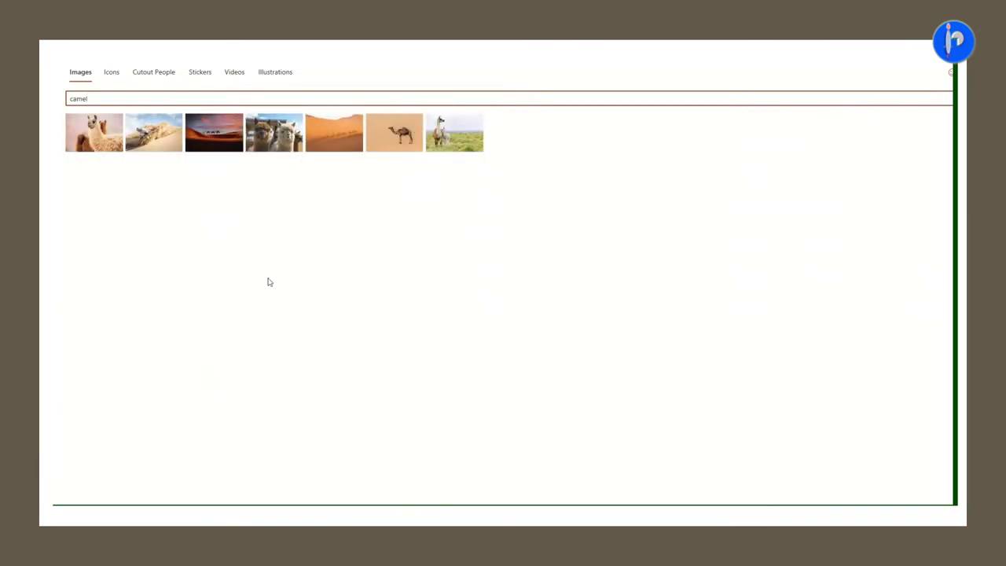
key("Escape")
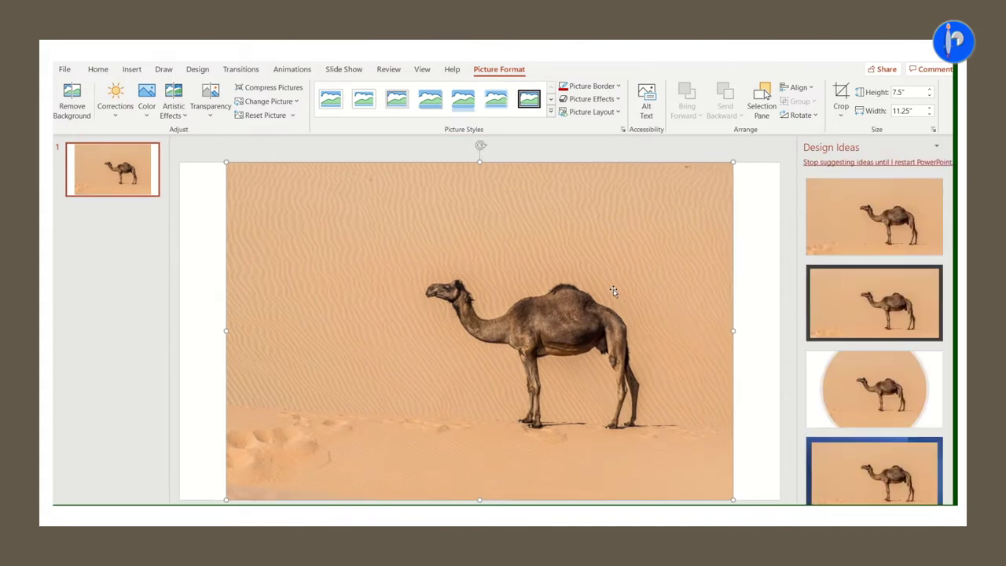
Move the camel photo against the right edge, leaving a white strip down the left side
left_click_drag(635, 274, 684, 270)
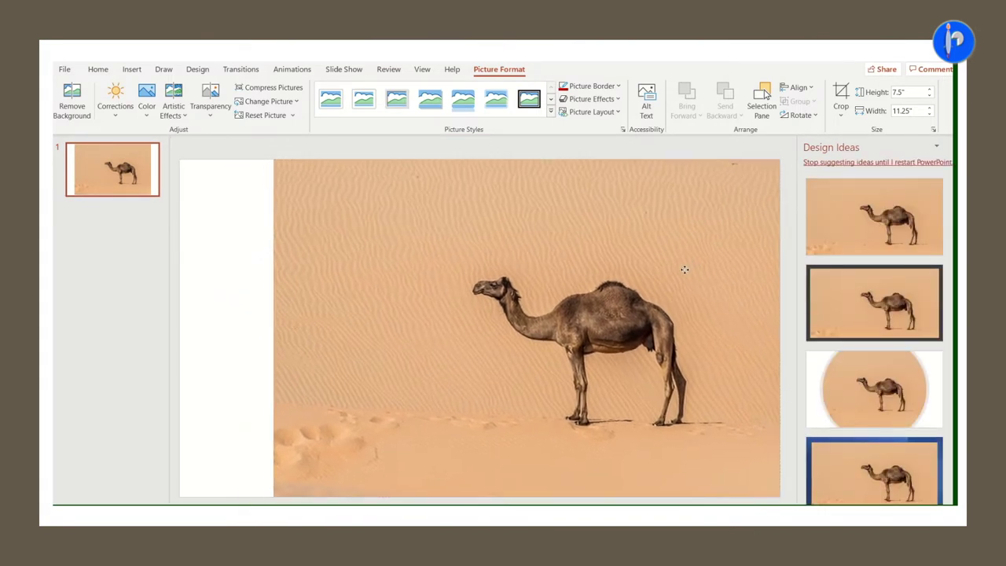
left_click(240, 157)
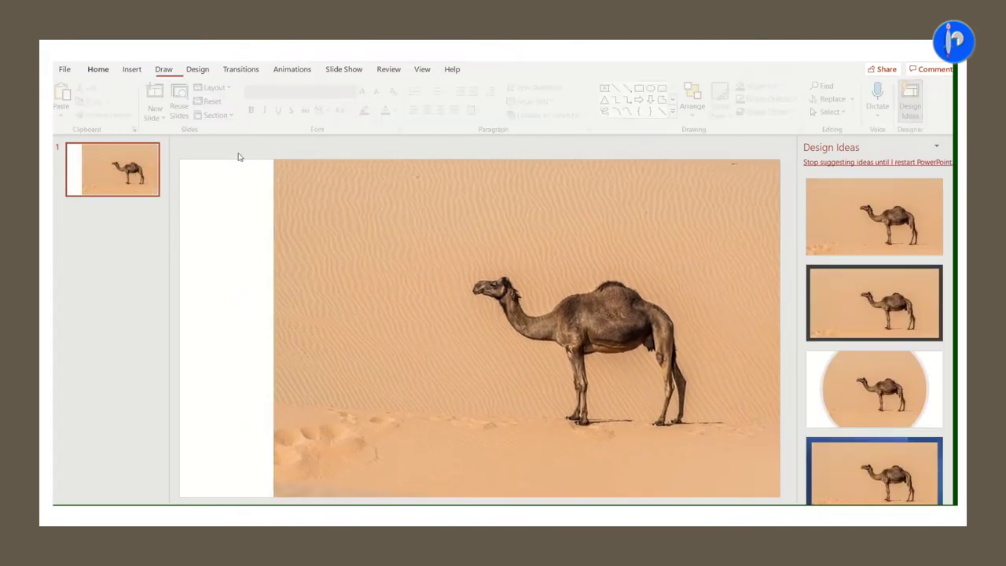
left_click(134, 70)
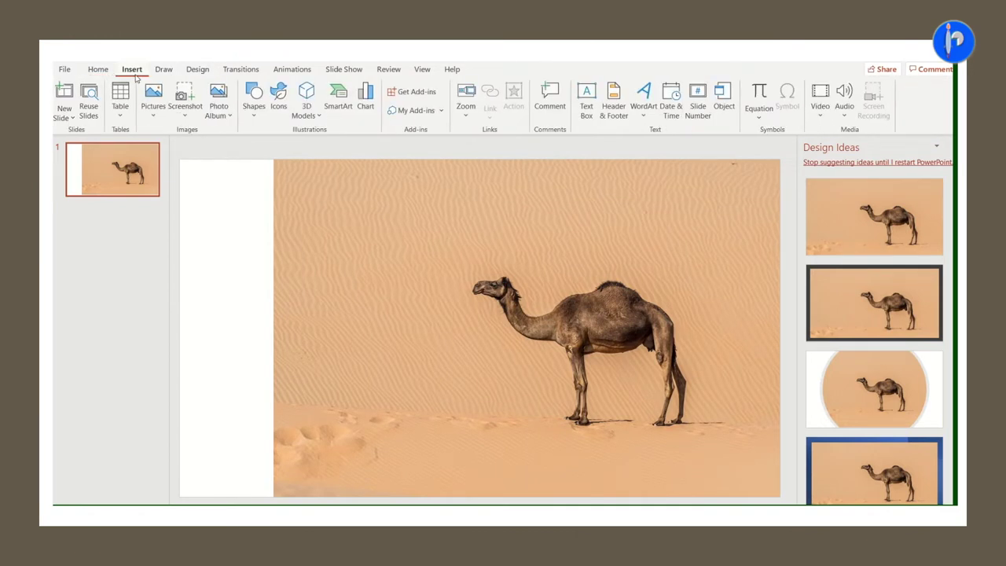
left_click(254, 117)
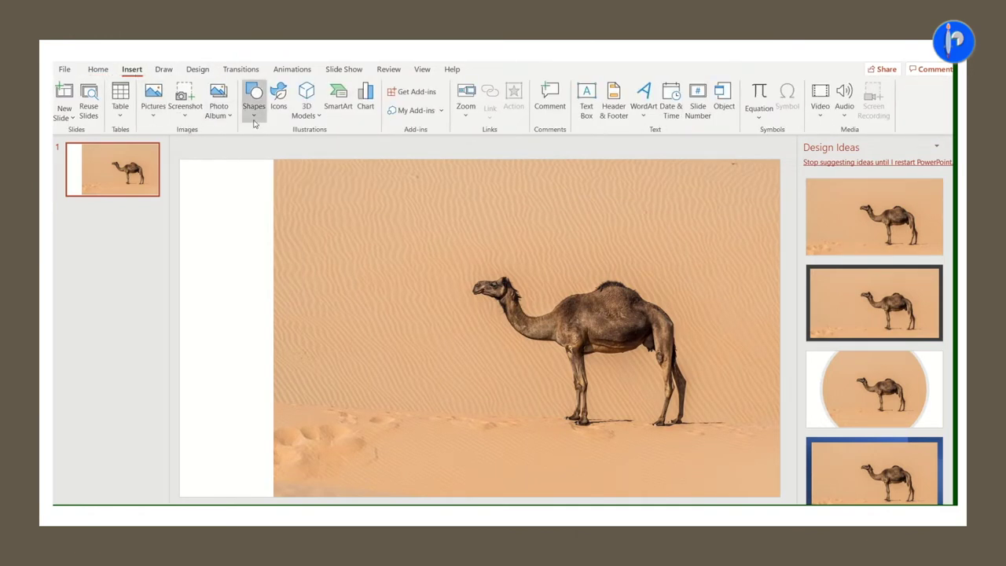
Draw a rectangle, round it into a pill, and size it 5.62" tall by 0.67" wide over the camel
left_click(305, 147)
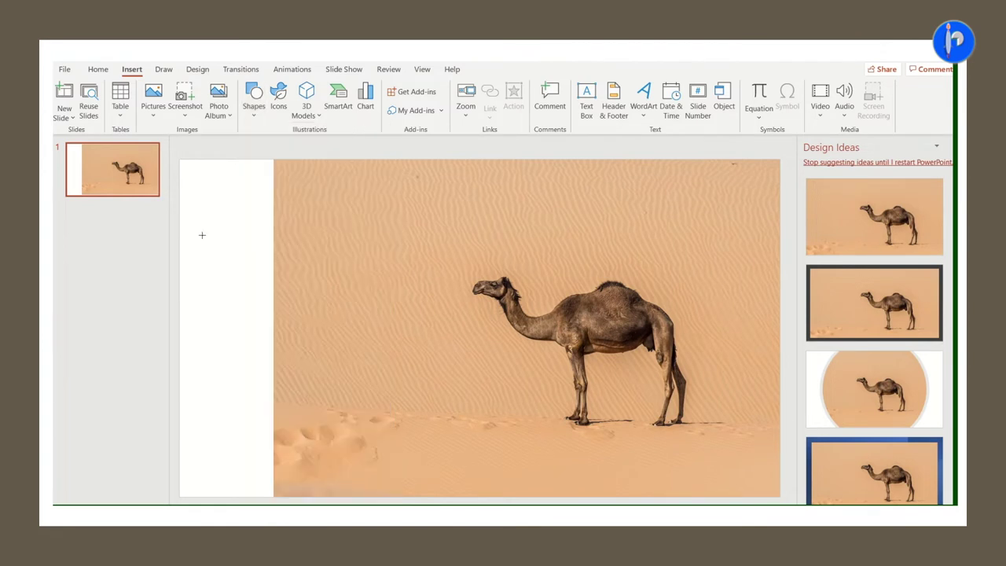
left_click_drag(203, 204, 242, 401)
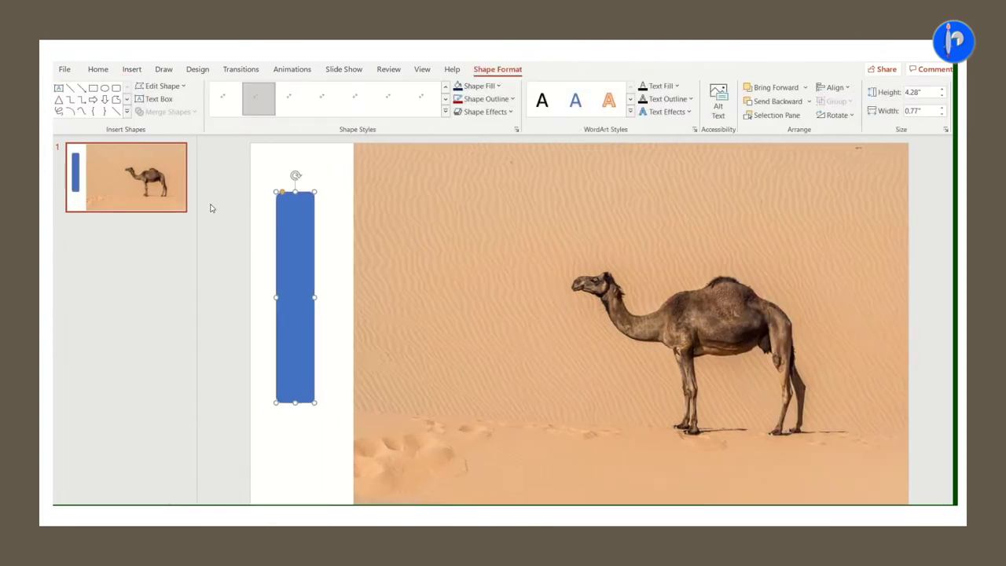
left_click_drag(281, 194, 297, 196)
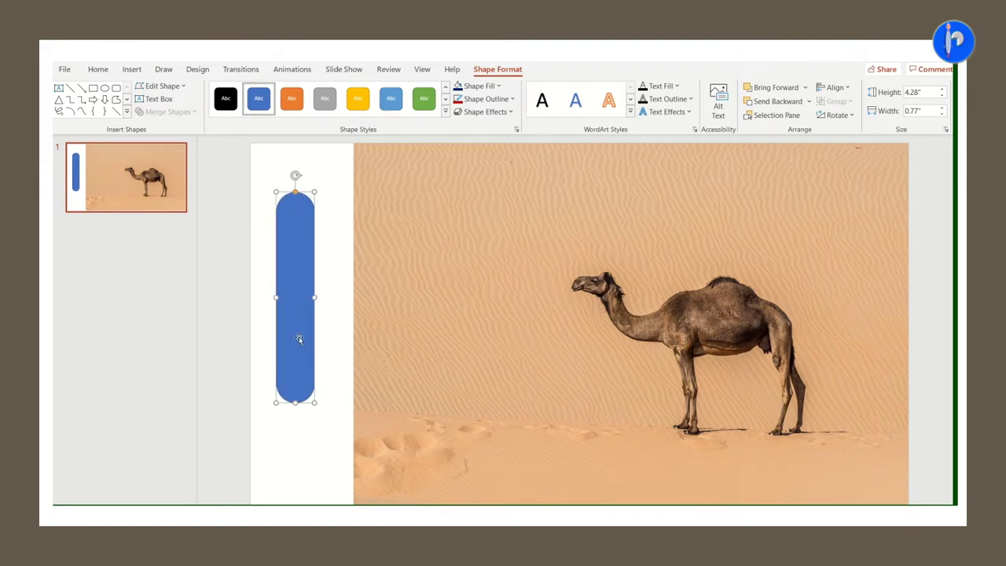
left_click_drag(296, 404, 295, 469)
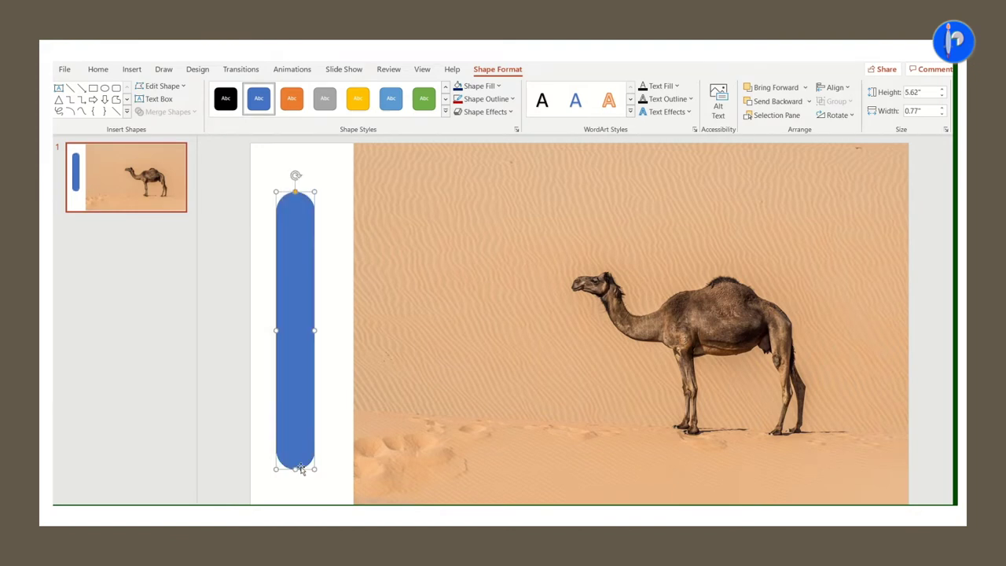
left_click_drag(314, 331, 809, 307)
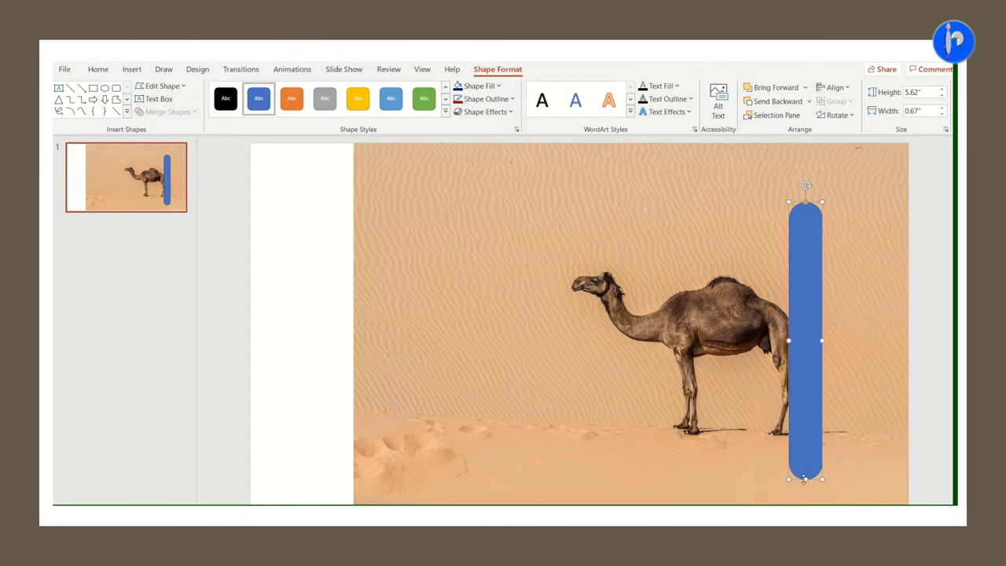
Resize the pill to 5.22" tall and 0.5" wide
left_click_drag(805, 480, 805, 463)
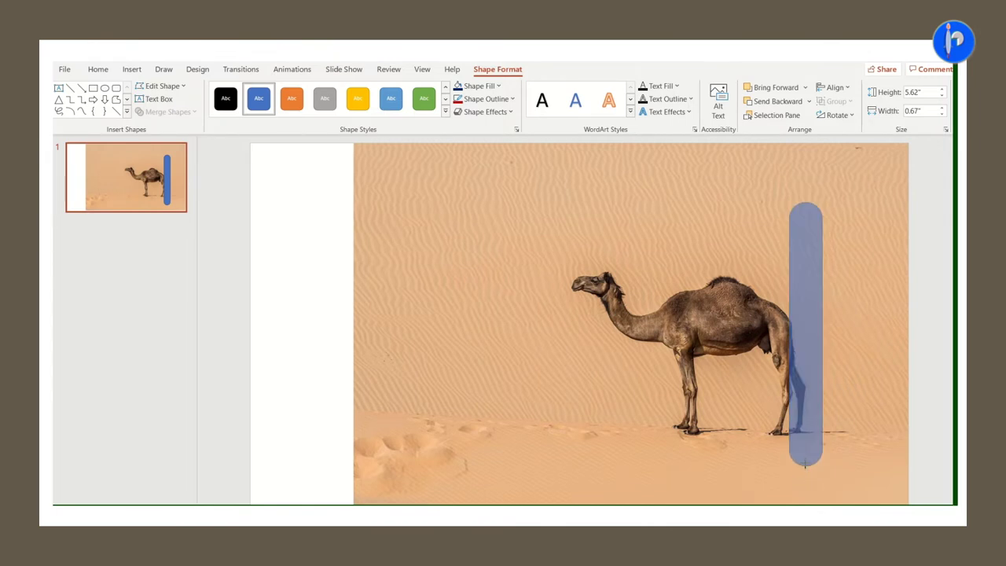
mouse_move(814, 410)
left_mouse_down()
mouse_move(736, 415)
mouse_move(825, 404)
left_mouse_up()
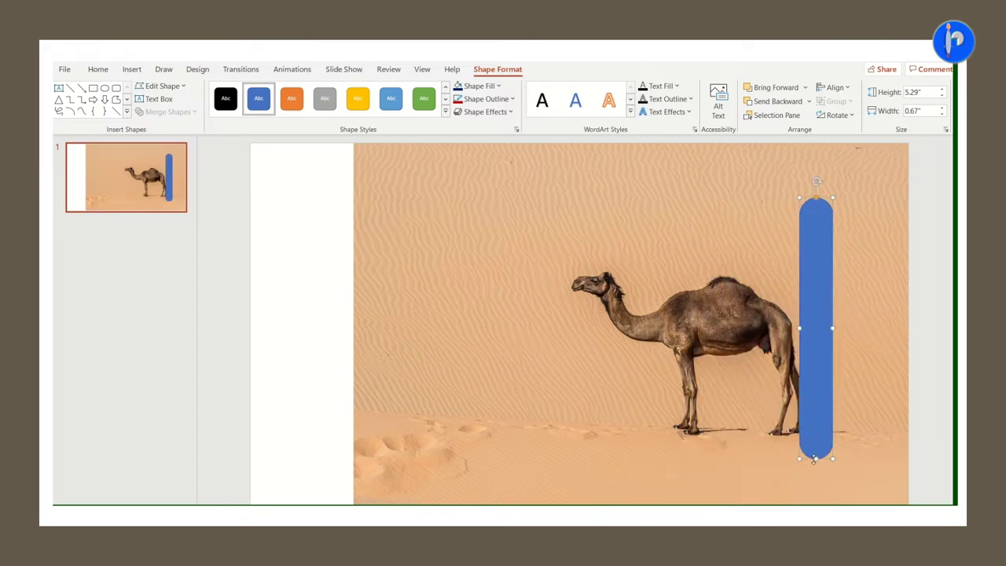
left_click_drag(815, 462, 817, 433)
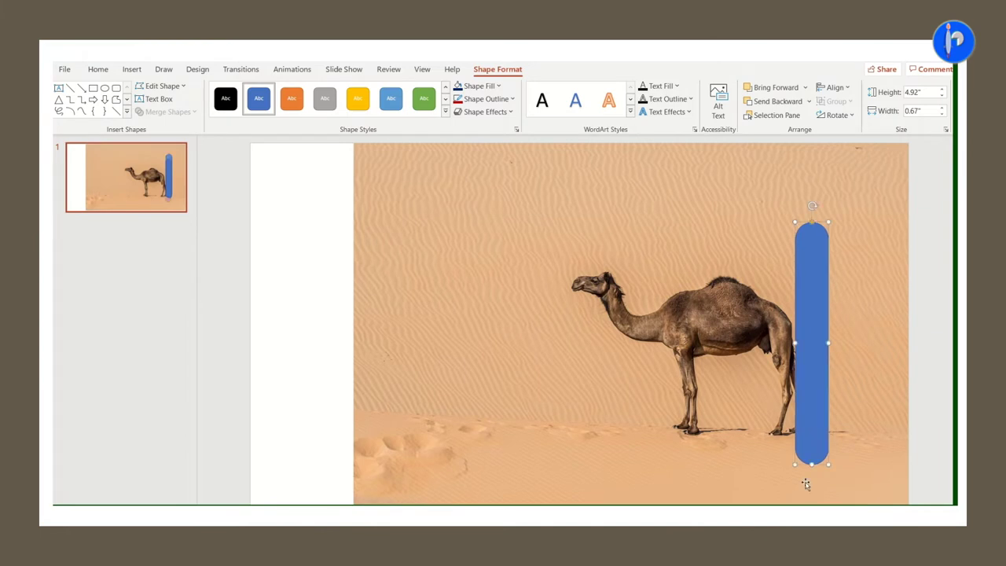
mouse_move(812, 464)
left_mouse_down()
mouse_move(812, 478)
mouse_move(813, 438)
left_mouse_up()
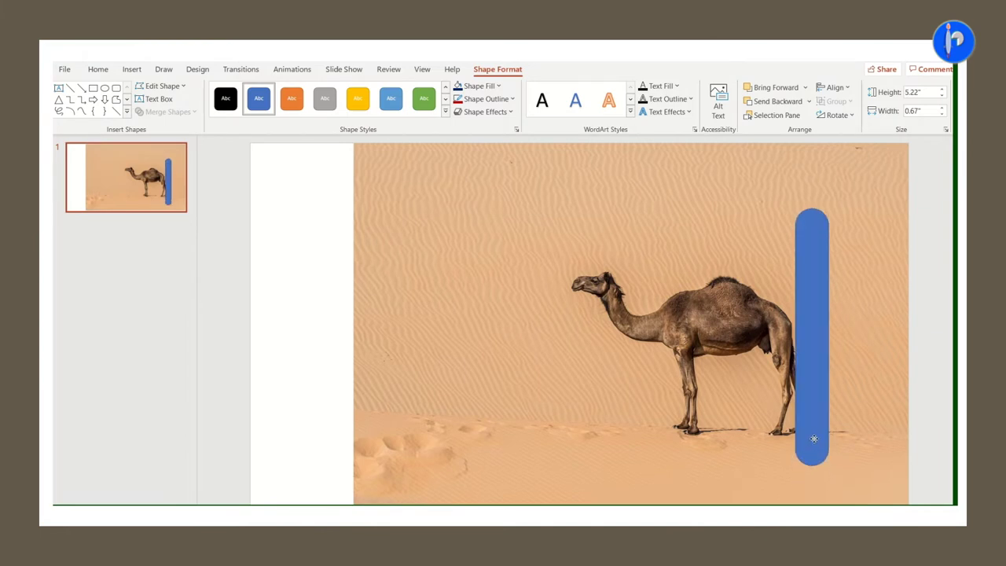
left_click_drag(829, 336, 823, 338)
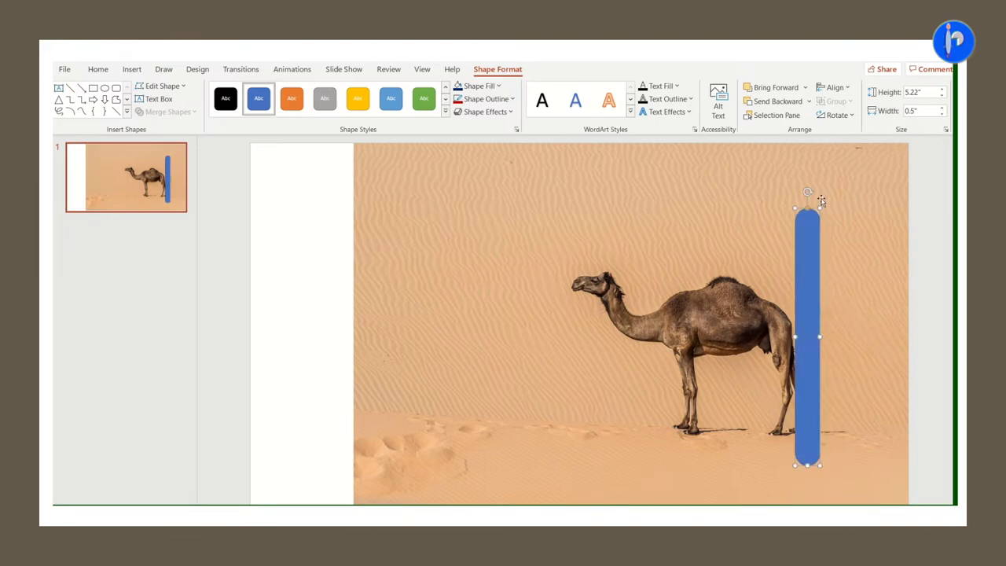
Tilt the slat slightly and nudge it against the camel's hindquarters
left_click_drag(809, 190, 830, 193)
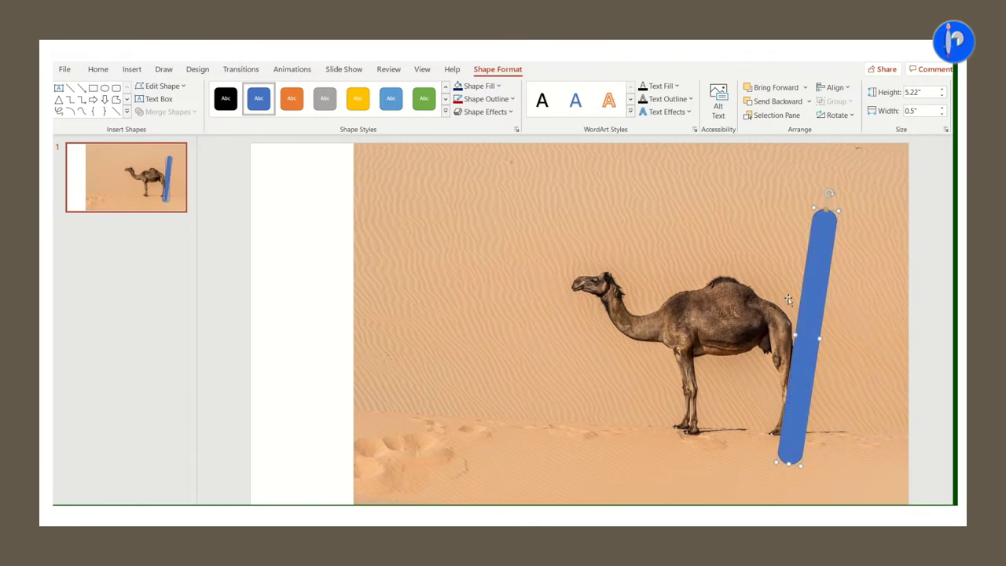
left_click_drag(801, 328, 808, 328)
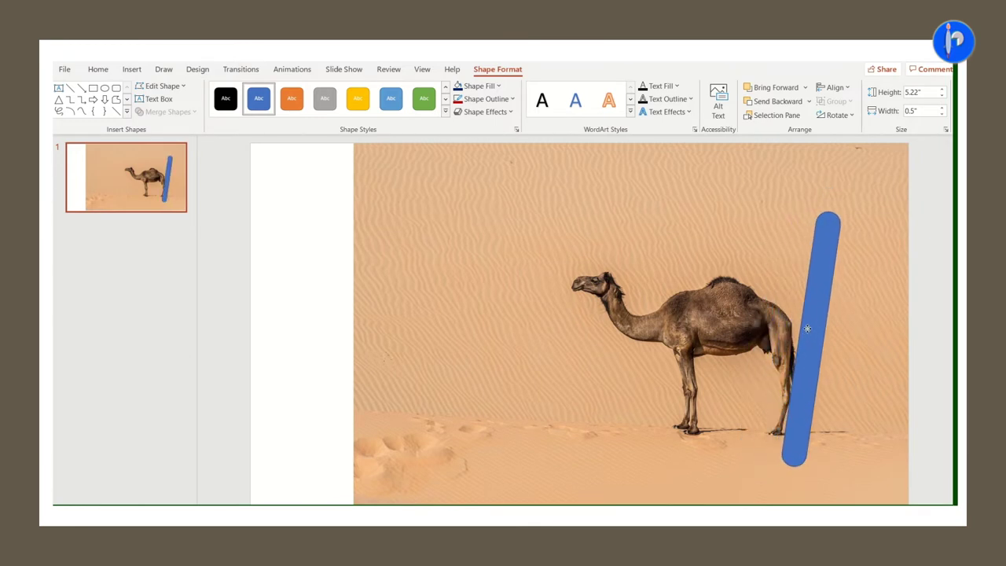
left_click_drag(808, 330, 807, 330)
key("Right")
key("Right")
key("Down")
key("Down")
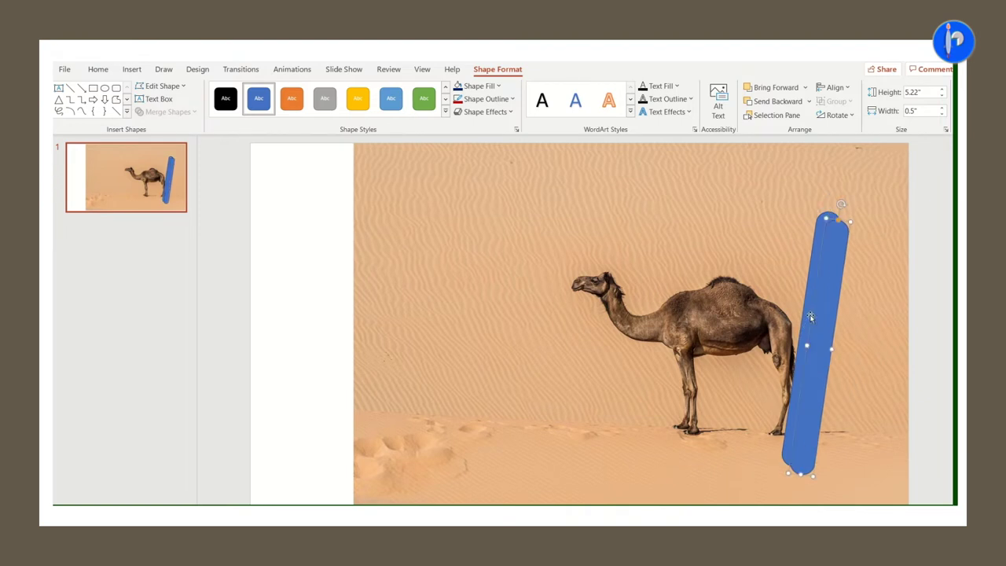
Duplicate the slanted slat with Ctrl+D until nine pills stand side by side across the camel
left_click_drag(825, 311, 784, 304)
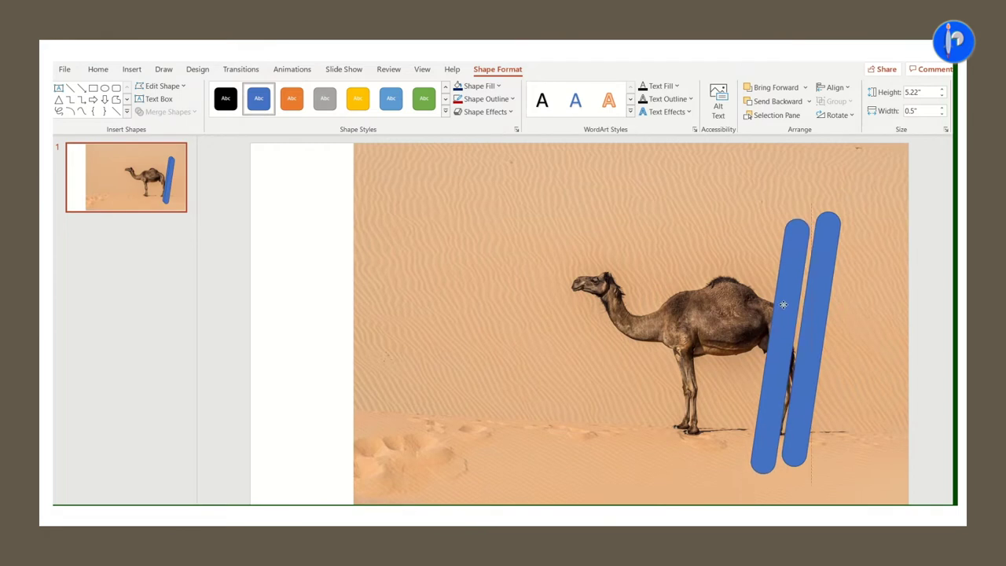
left_click_drag(783, 305, 784, 304)
key("ctrl+d")
key("ctrl+d")
key("ctrl+d")
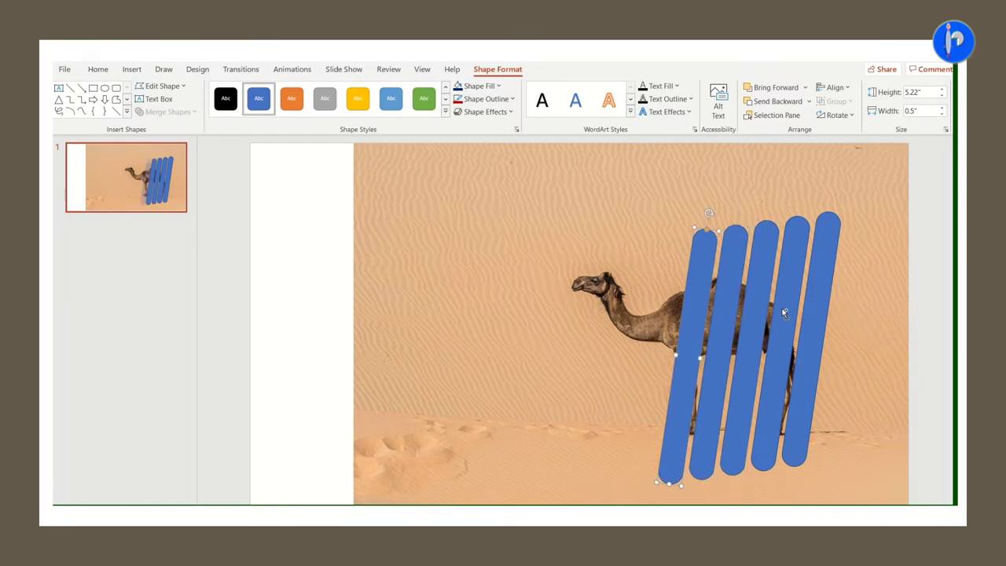
key("ctrl+d")
key("ctrl+d")
key("ctrl+d")
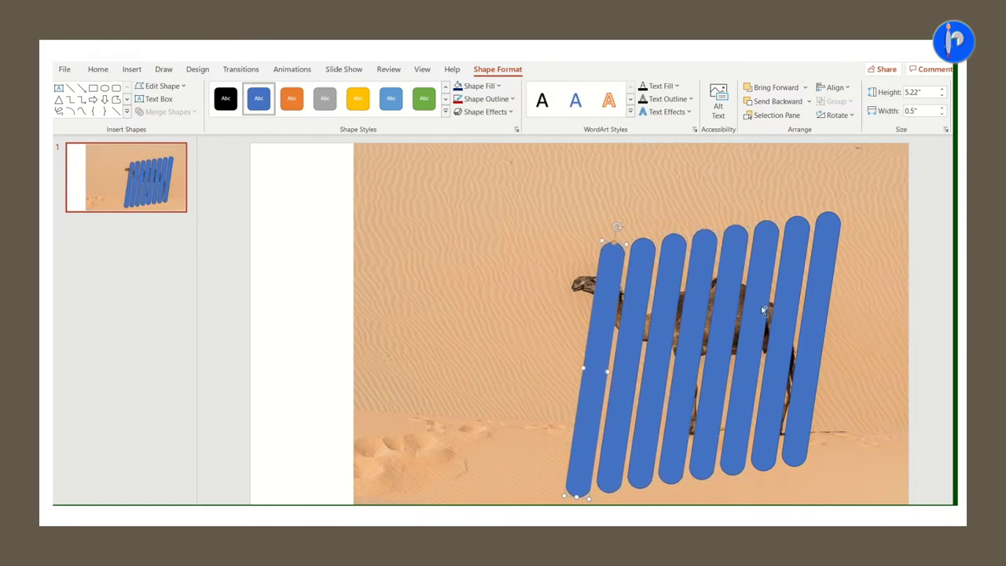
key("ctrl+d")
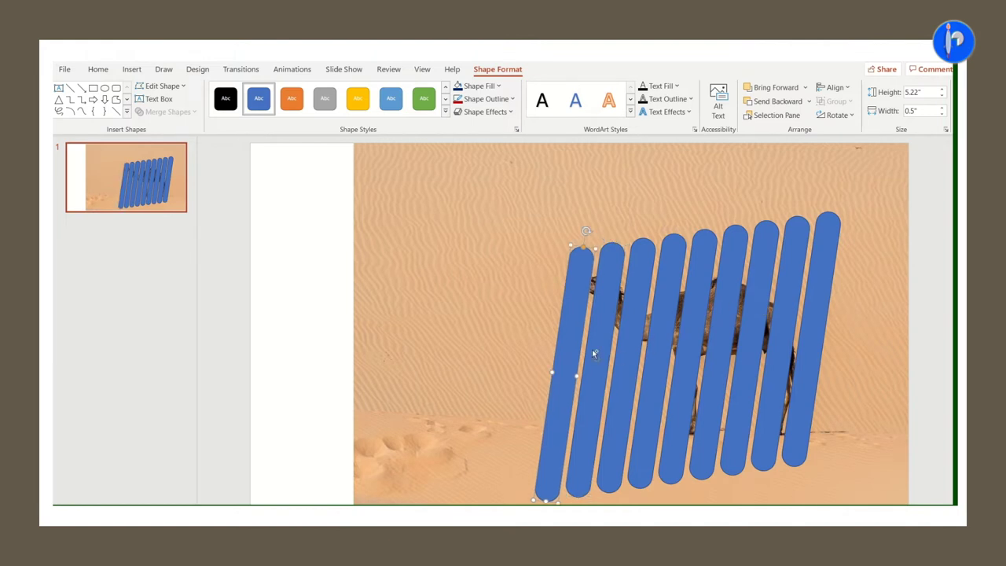
left_click(619, 329, "shift")
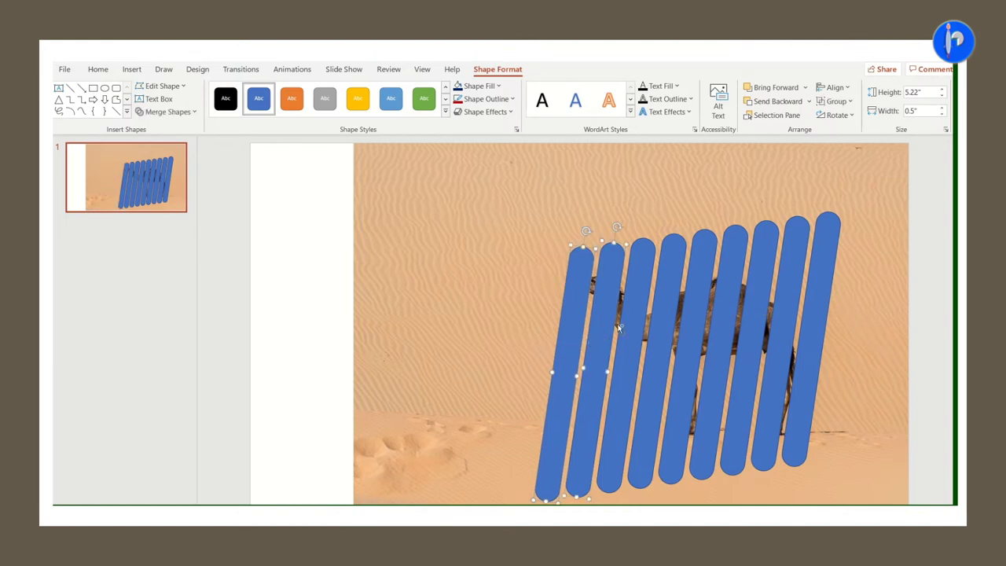
Select all nine slats and apply Align Top so their tops sit level
left_click(674, 303, "shift")
left_click(702, 292, "shift")
left_click(727, 287, "shift")
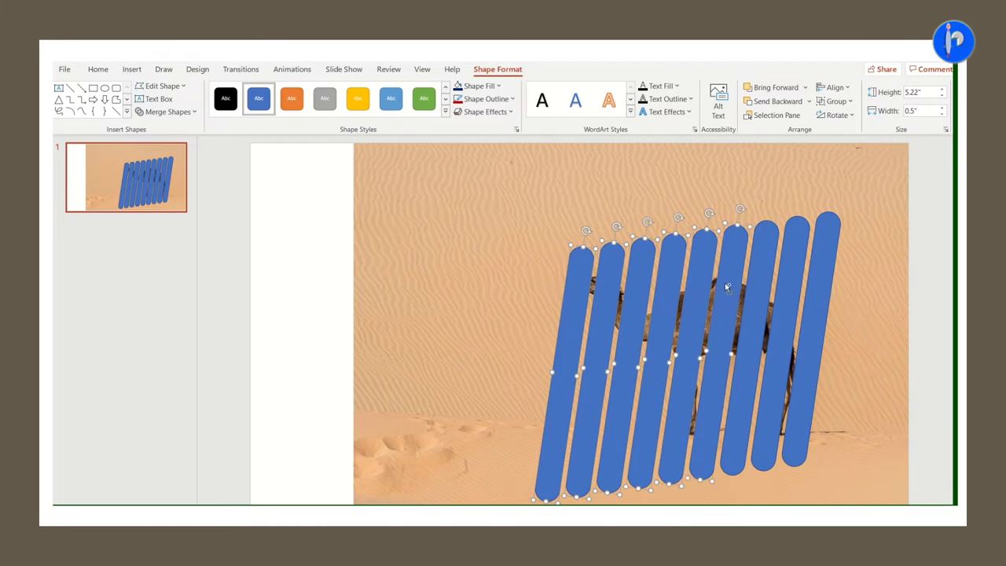
left_click(757, 280, "shift")
left_click(786, 280, "shift")
left_click(826, 281, "shift")
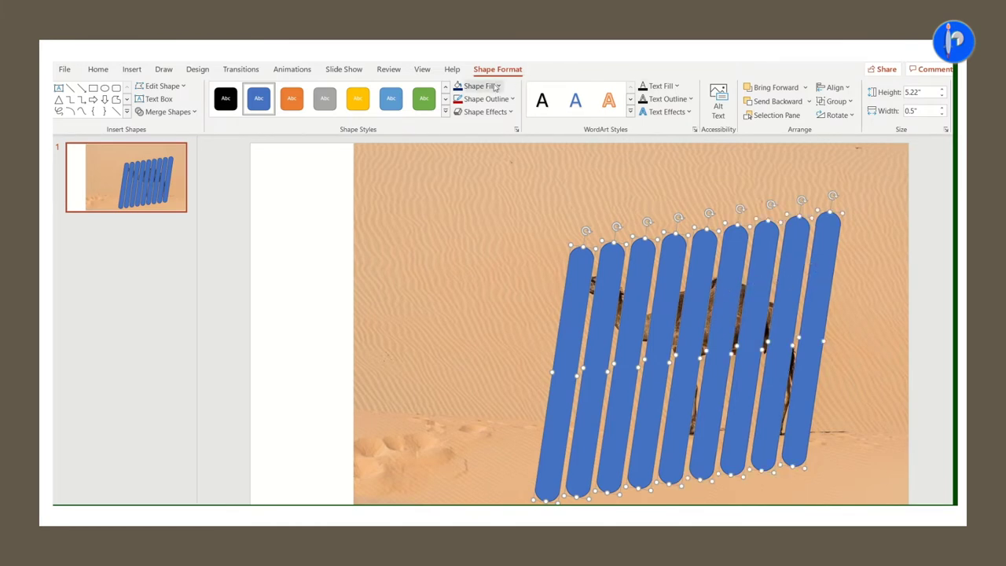
left_click(849, 89)
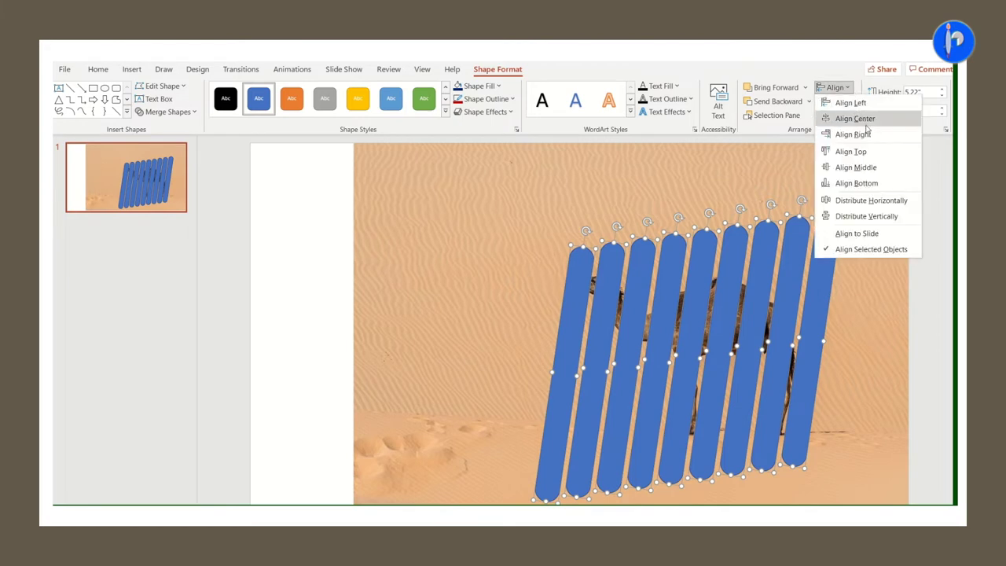
left_click(869, 151)
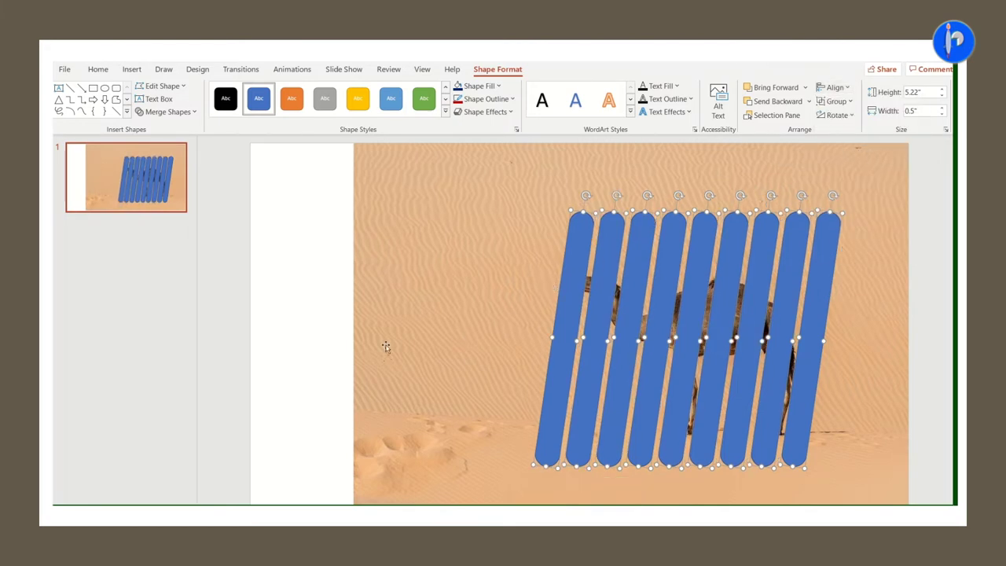
left_click(222, 330)
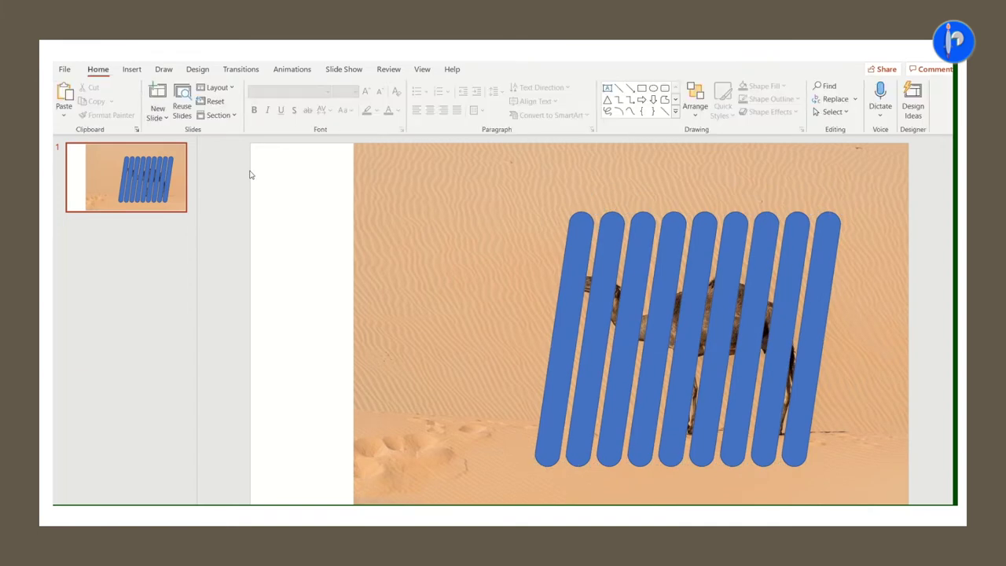
Turn a copy of a slat into a thin horizontal rail stretched across the fence tops
left_click(566, 290)
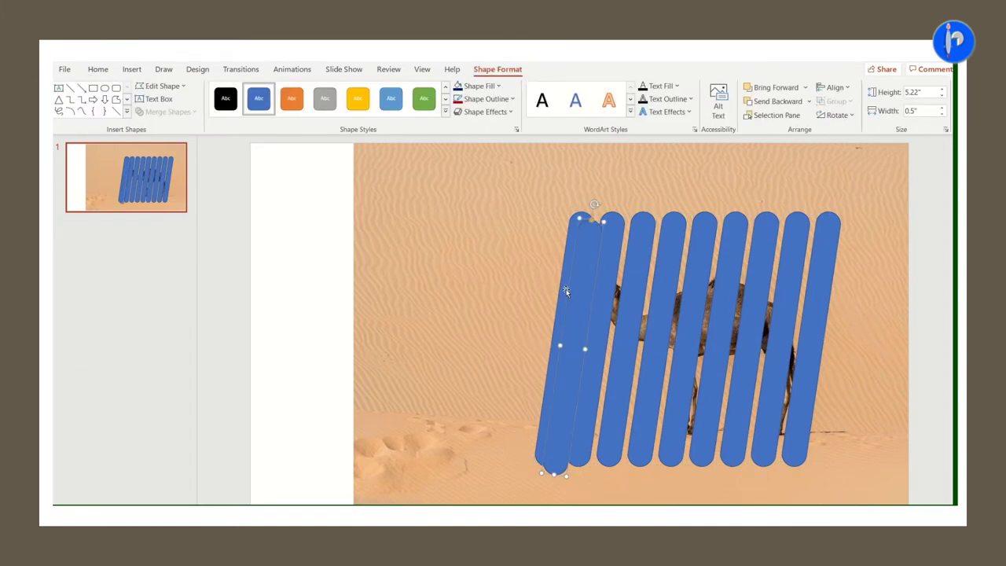
left_click_drag(566, 291, 403, 286)
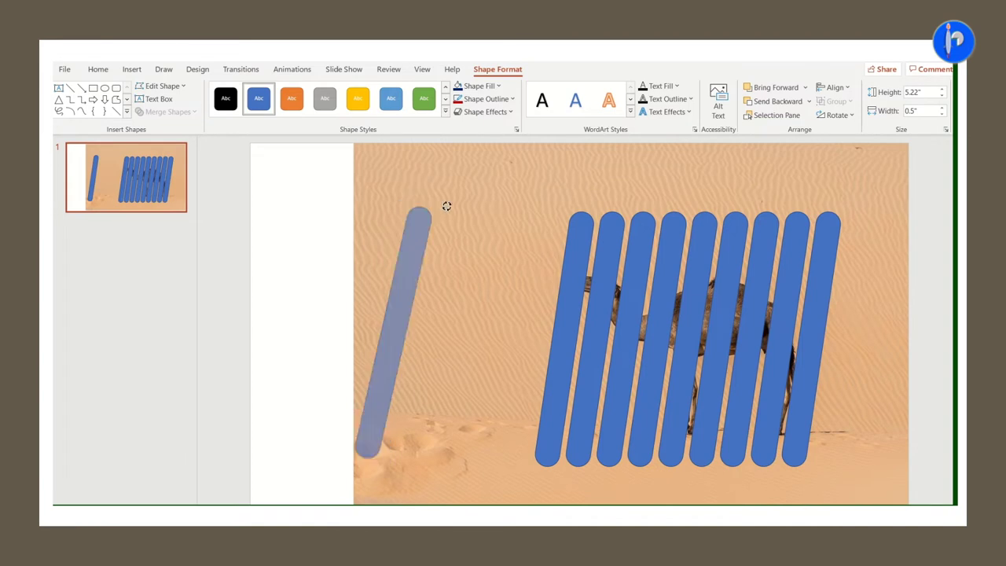
left_click_drag(447, 206, 512, 332)
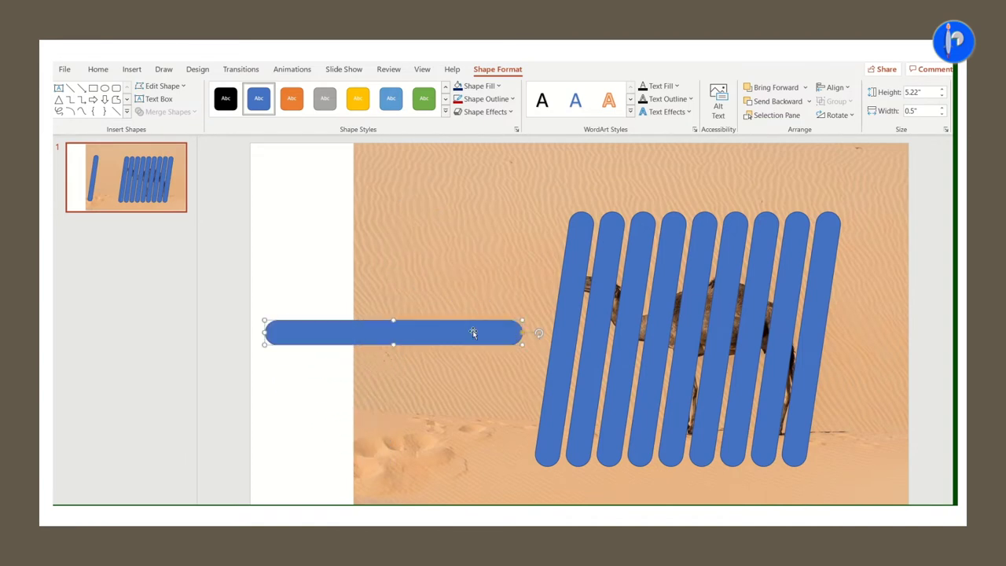
left_click_drag(393, 345, 393, 337)
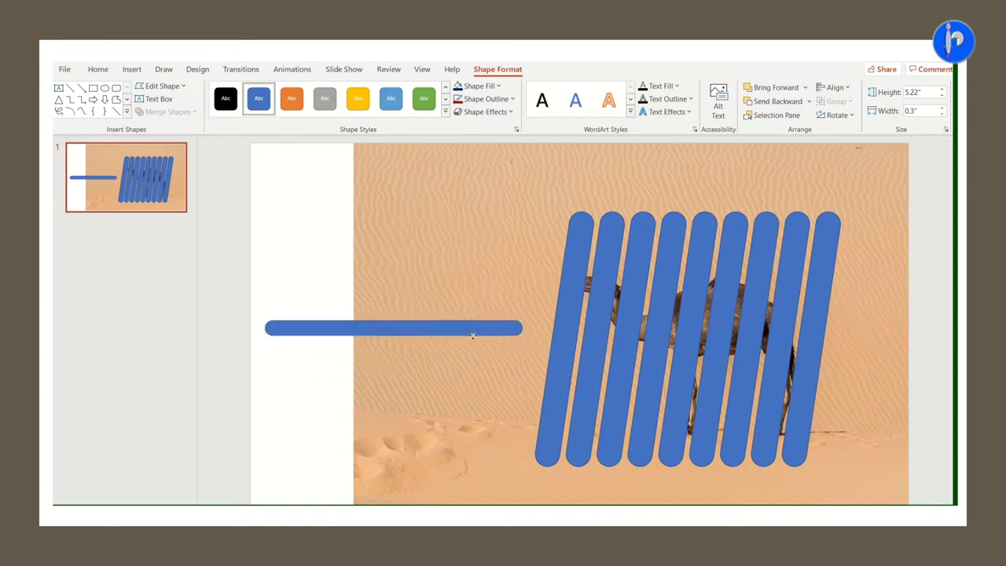
left_click_drag(472, 335, 664, 248)
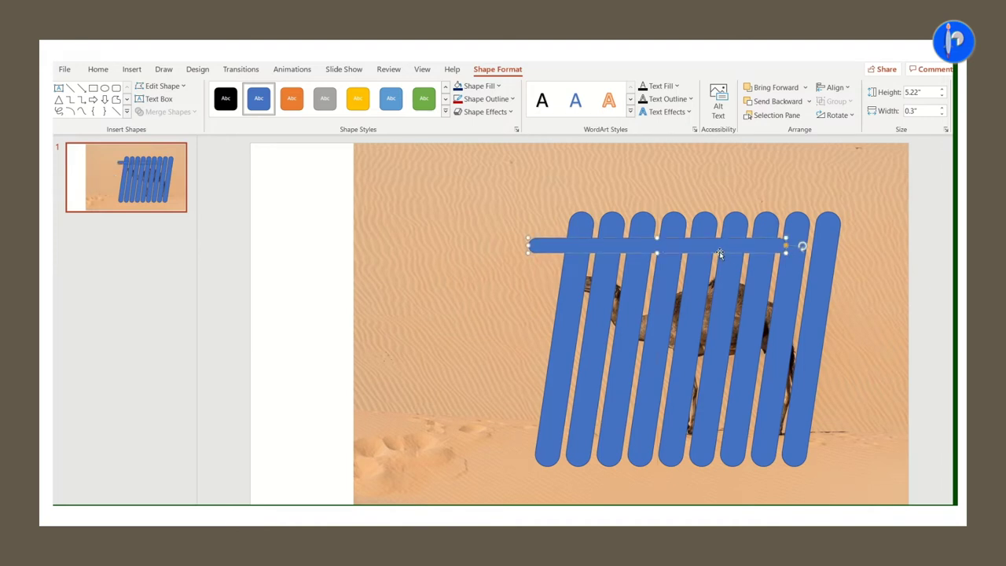
left_click_drag(719, 249, 805, 247)
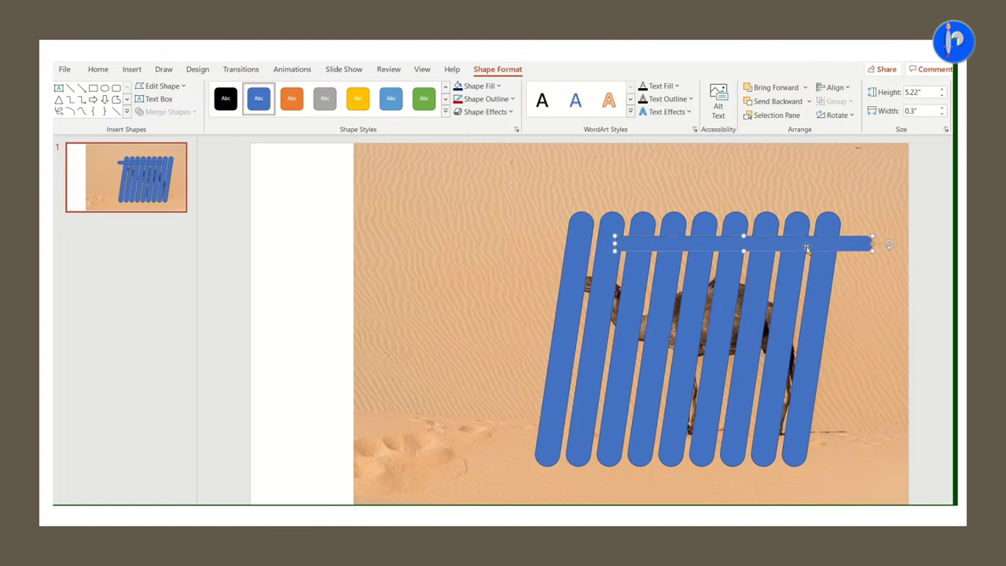
left_click_drag(615, 247, 519, 248)
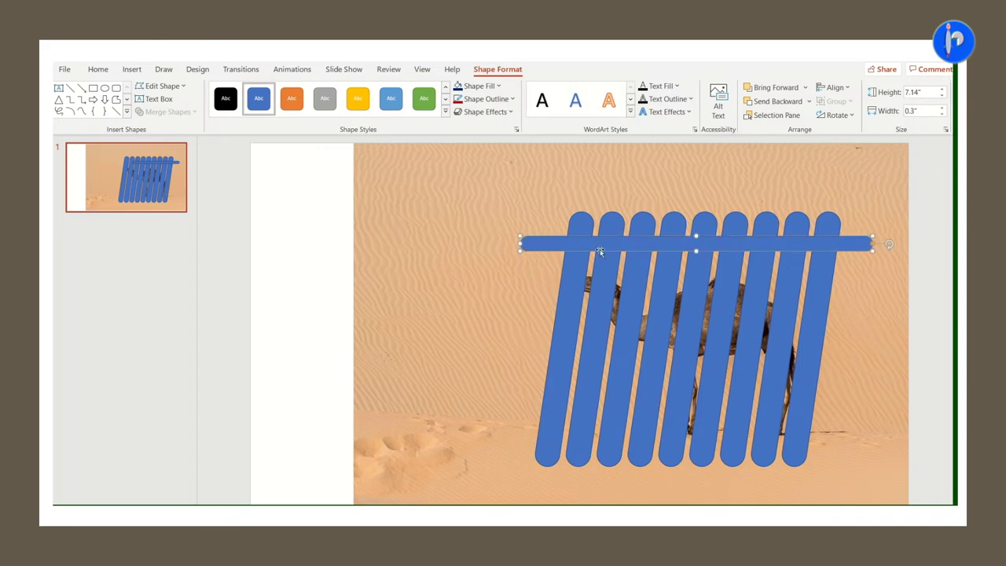
Copy the top rail down to form a matching bottom rail across the slats
left_click_drag(641, 247, 597, 450)
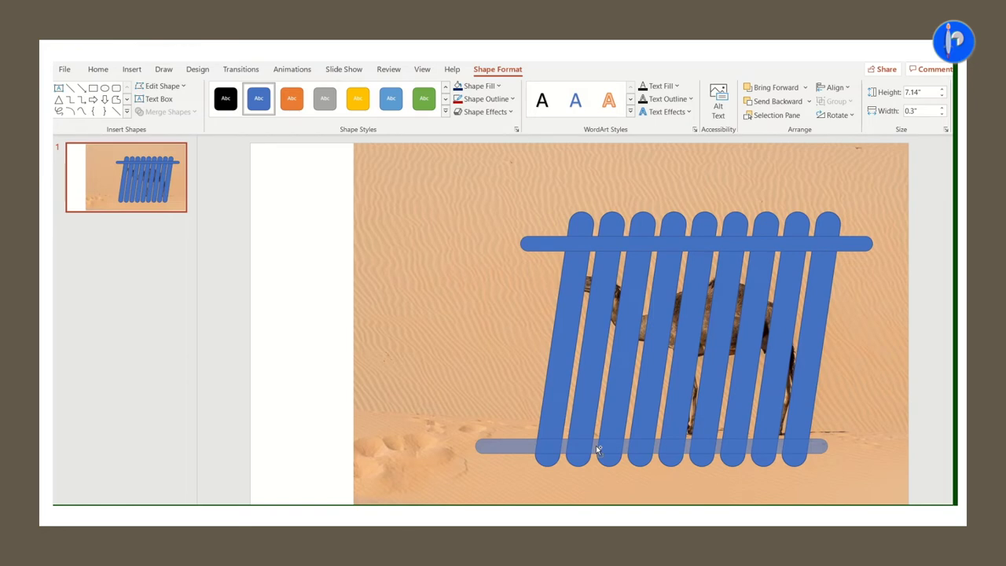
left_click_drag(597, 450, 597, 445)
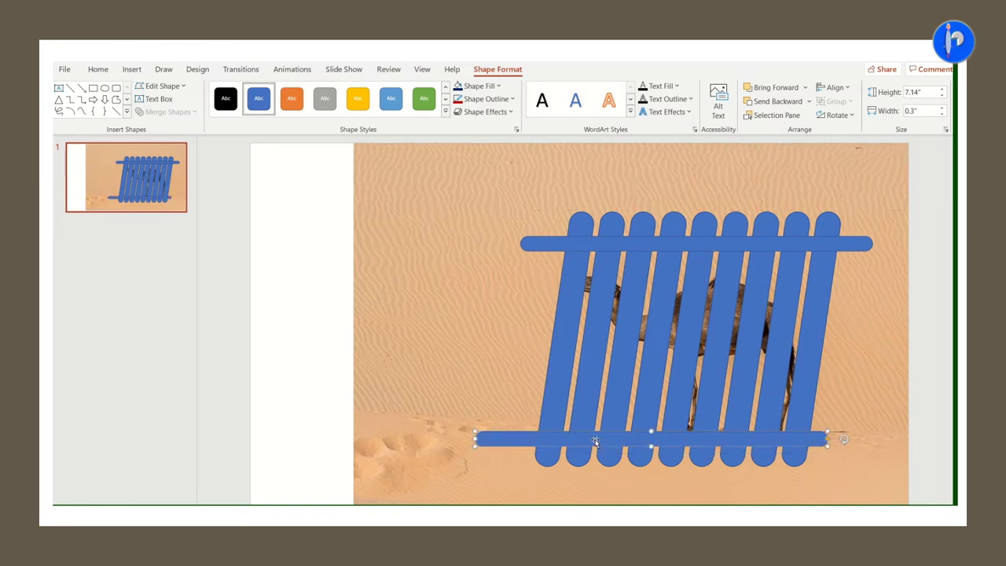
left_click(331, 364)
Select all nine slats plus the top and bottom rails, then open Shape Format's Merge Shapes
left_click(453, 220)
left_click(580, 232)
left_click(605, 229, "shift")
left_click(654, 226, "shift")
left_click(674, 226, "shift")
left_click(706, 226, "shift")
left_click(749, 227, "shift")
left_click(742, 227, "shift")
left_click(768, 224, "shift")
left_click(798, 226, "shift")
left_click(827, 226, "shift")
left_click(858, 243, "shift")
left_click(822, 441, "shift")
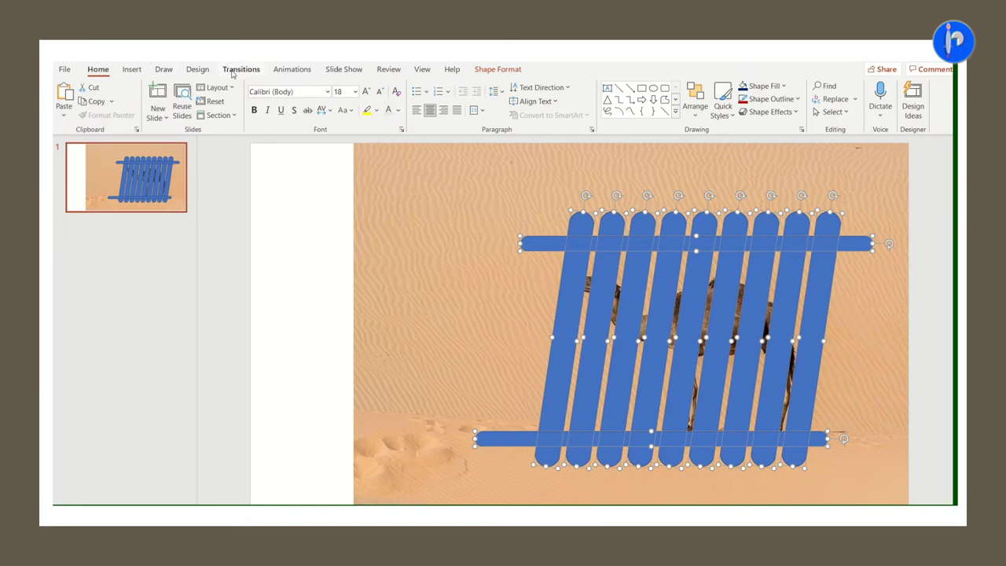
left_click(504, 70)
left_click(165, 112)
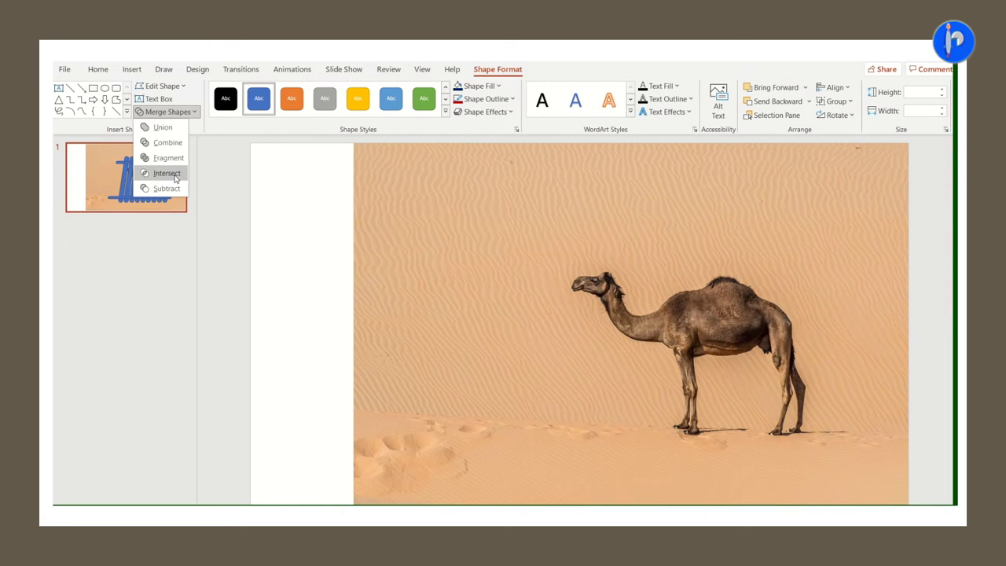
Try an Intersect merge on the fence, then undo it to restore the blue slats
left_click(174, 175)
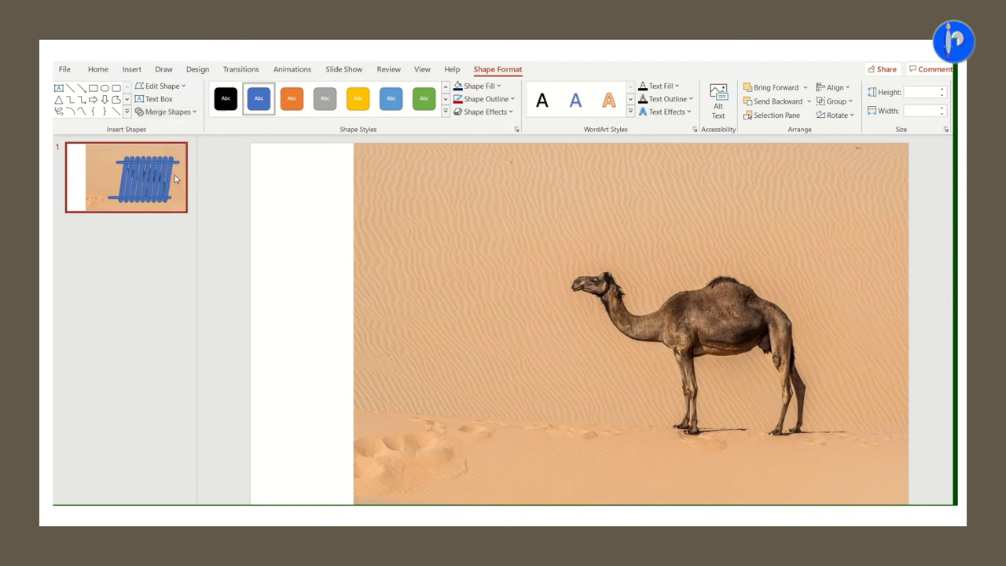
left_click(375, 203)
left_click_drag(395, 197, 361, 200)
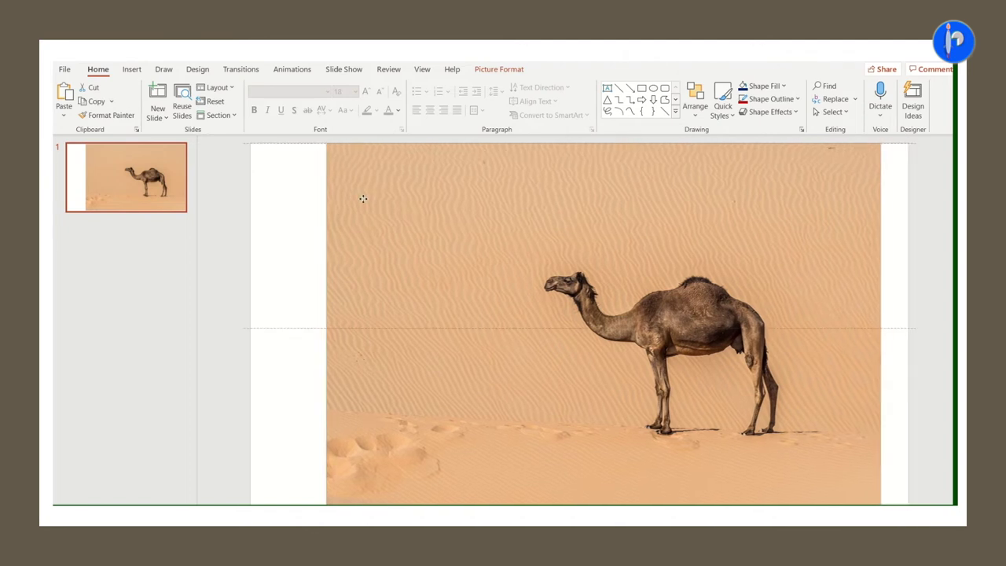
key("ctrl+z")
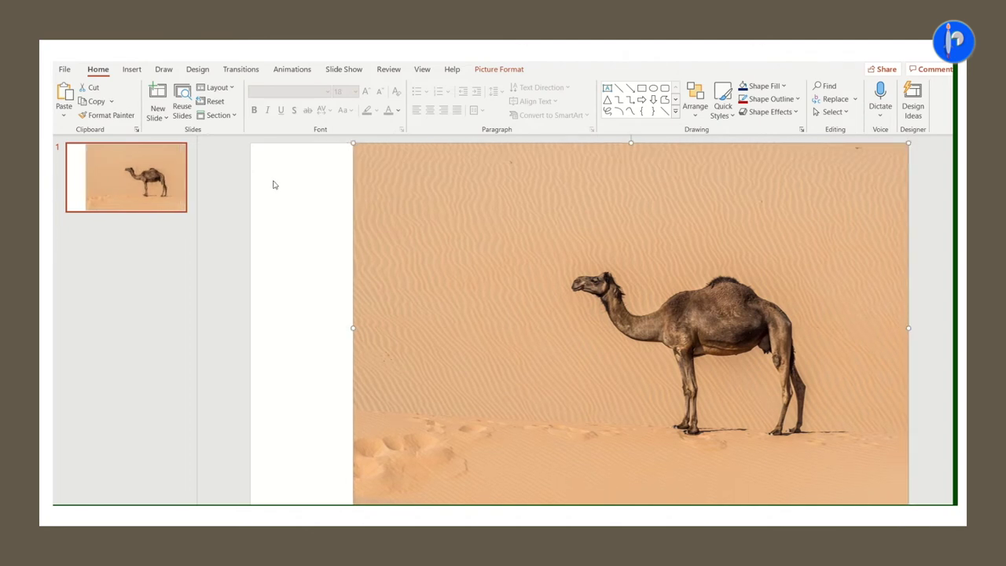
key("ctrl+z")
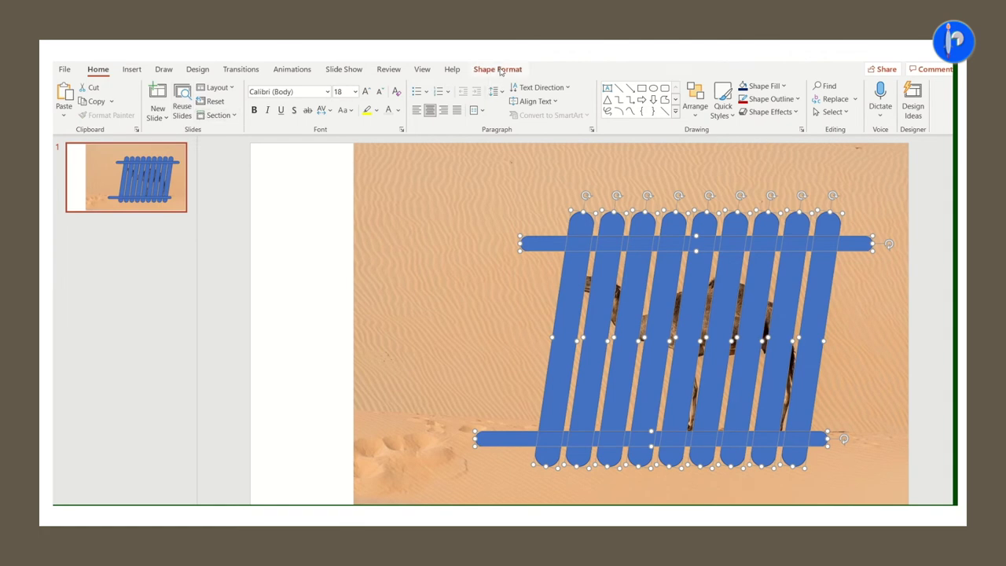
Add the camel photo to the fence selection and Fragment it along the fence shapes
left_click(397, 189, "shift")
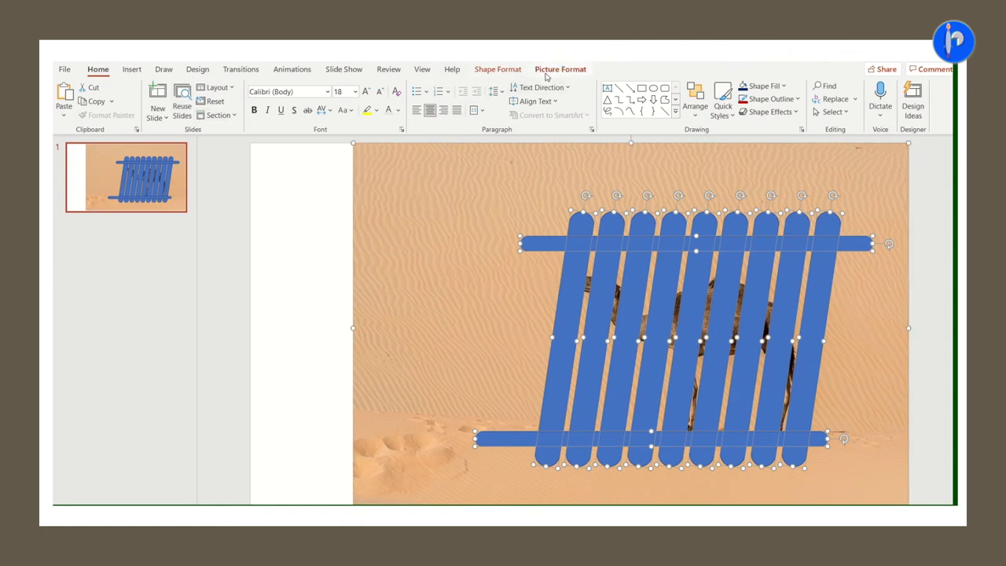
left_click(498, 70)
left_click(165, 112)
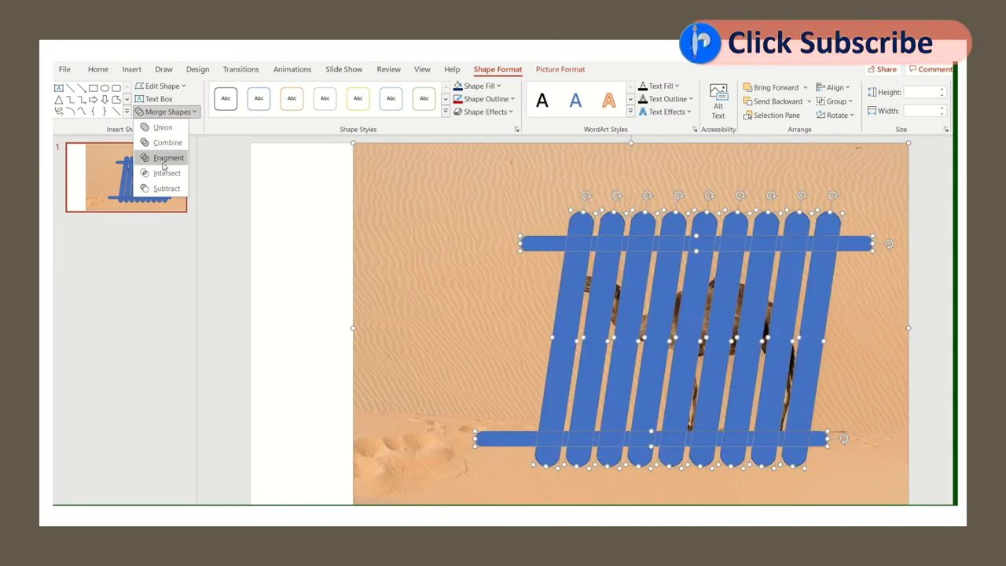
left_click(165, 159)
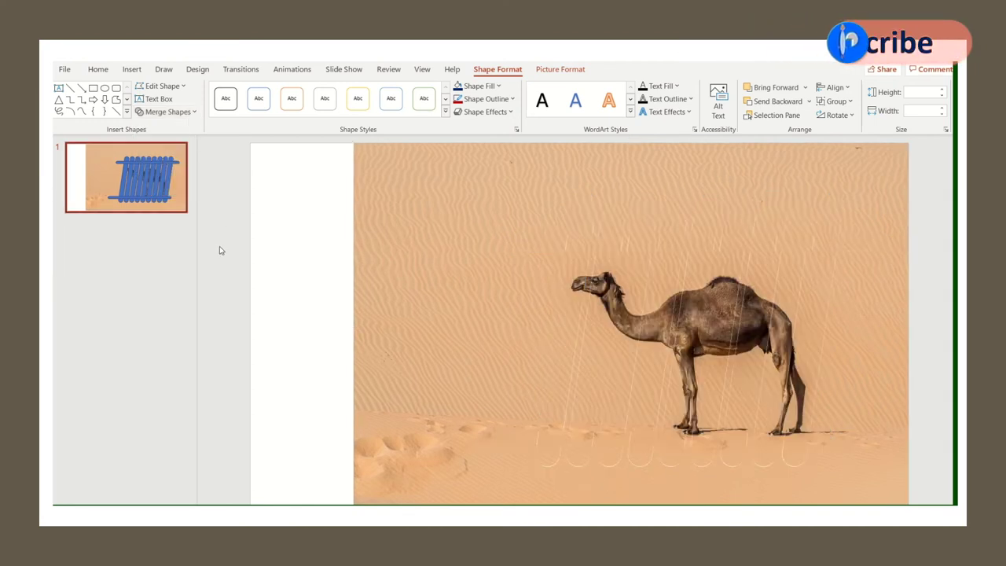
Delete the first photo fragment between the fence slats, undoing one mistaken deletion
left_click(216, 274)
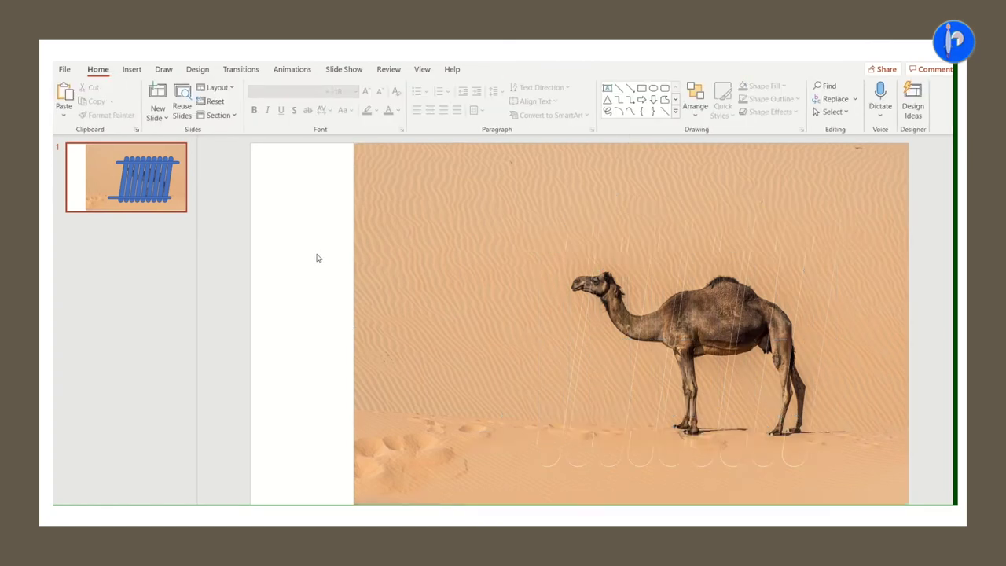
left_click(384, 210)
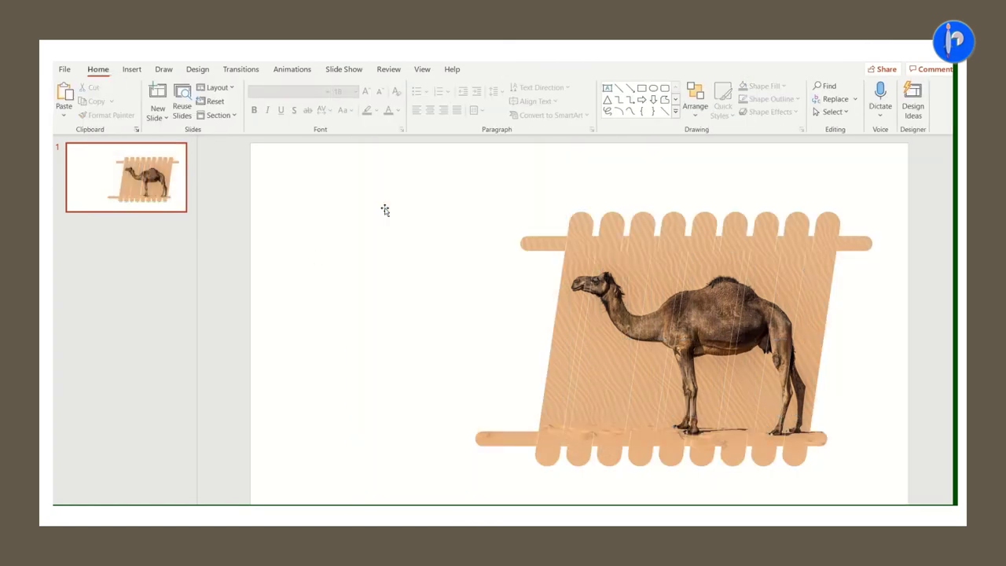
left_click(579, 337)
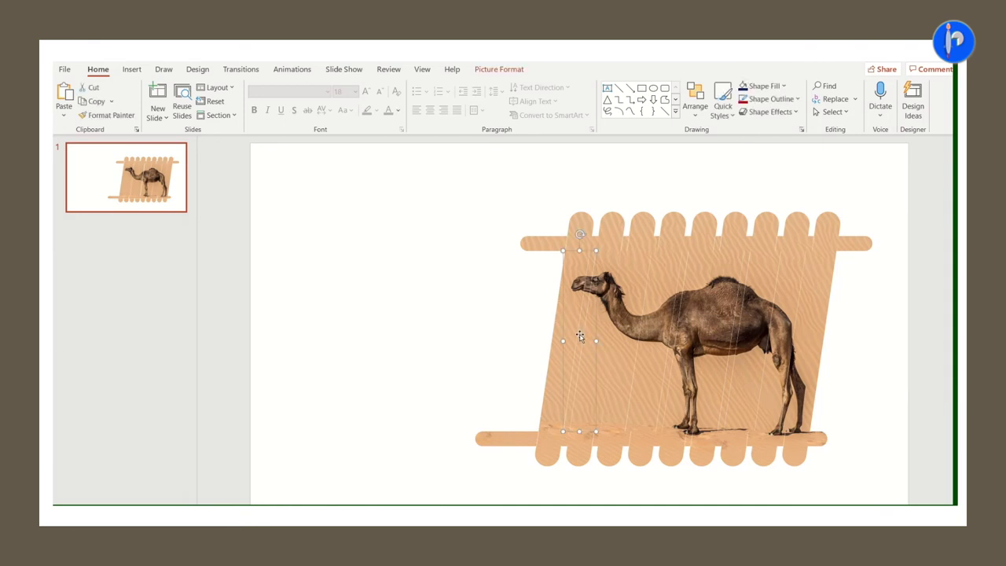
key("Delete")
left_click(637, 333)
key("Delete")
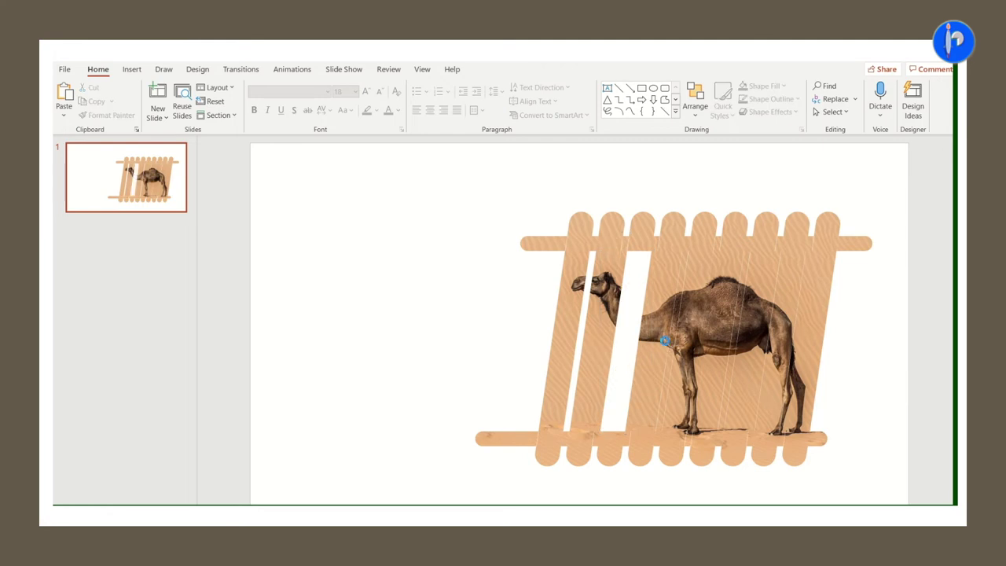
key("ctrl+z")
left_click(625, 245)
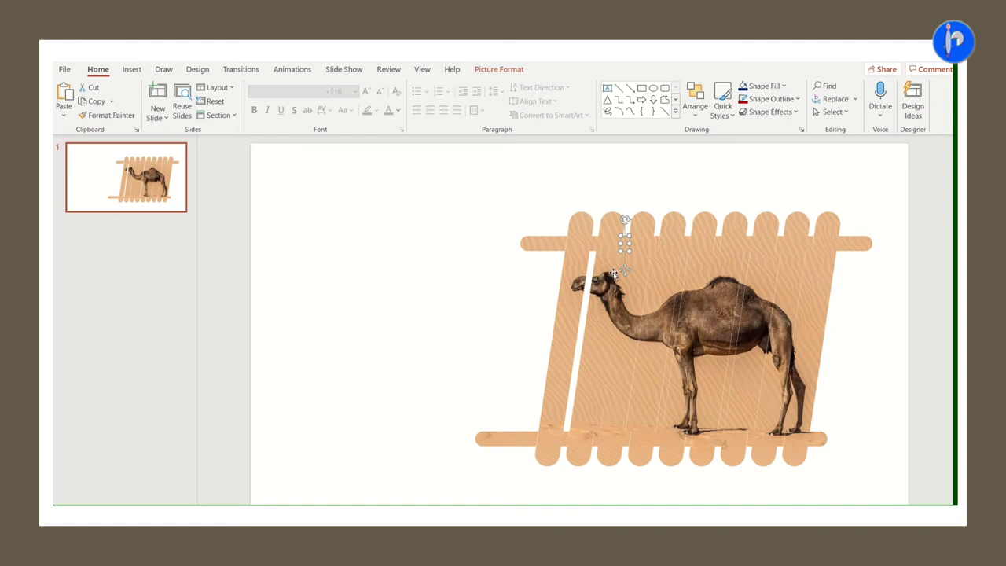
Delete the remaining photo strips between the slats, leaving white gaps
left_click(595, 428)
left_click(645, 301)
left_click(678, 294)
key("Delete")
left_click(739, 292)
key("Delete")
left_click(773, 290)
key("Delete")
left_click(799, 293)
key("Delete")
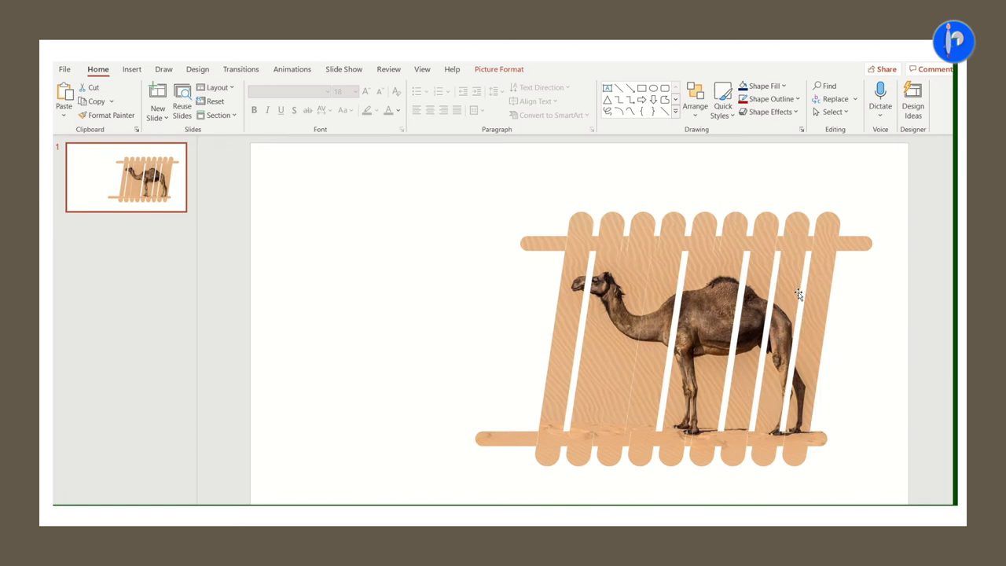
left_click(709, 313)
key("Delete")
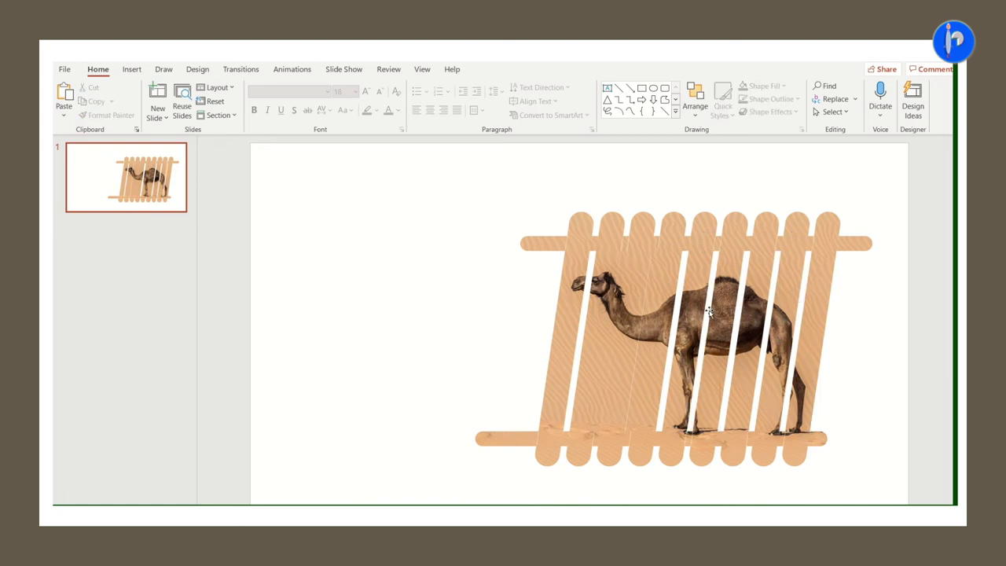
left_click(644, 315)
key("Delete")
left_click(615, 317)
key("Delete")
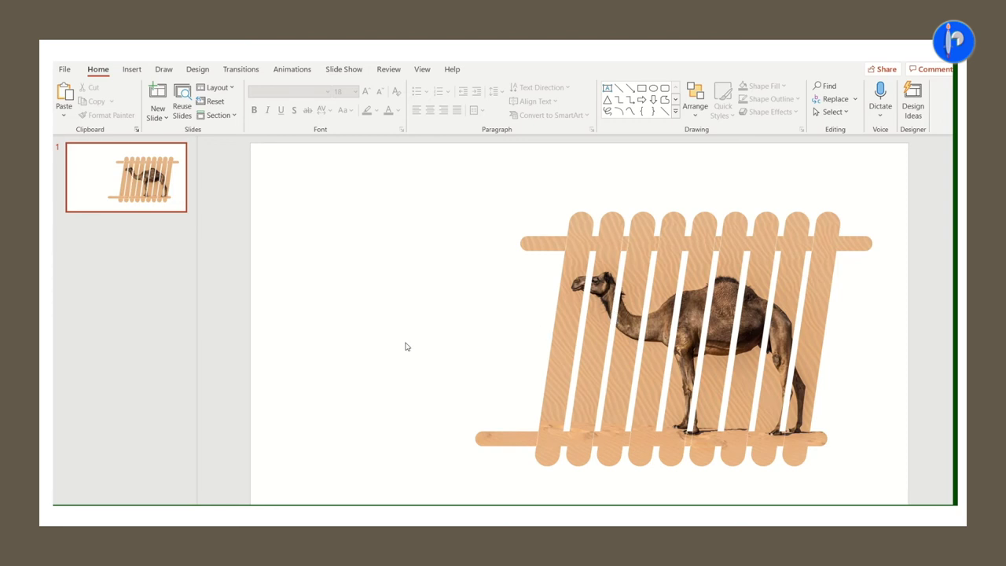
right_click(406, 347)
Give the slide a solid black background fill, then change it to dark navy
key("Escape")
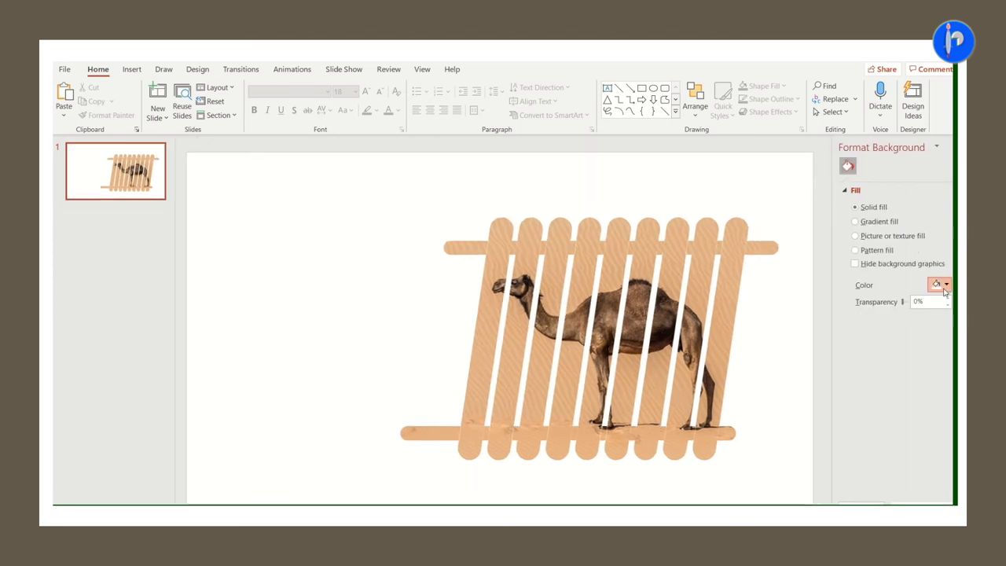
left_click(940, 285)
left_click(883, 326)
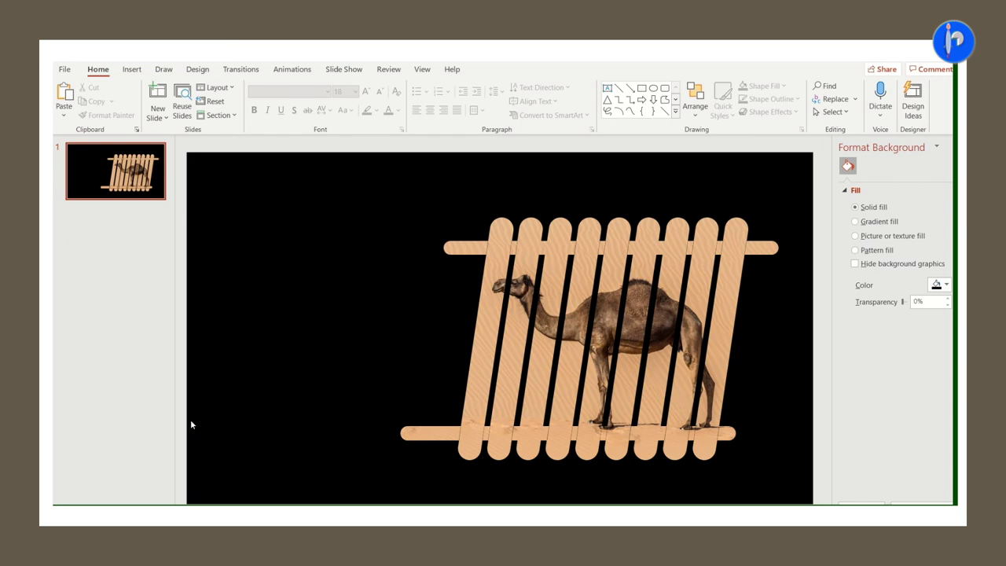
left_click(939, 284)
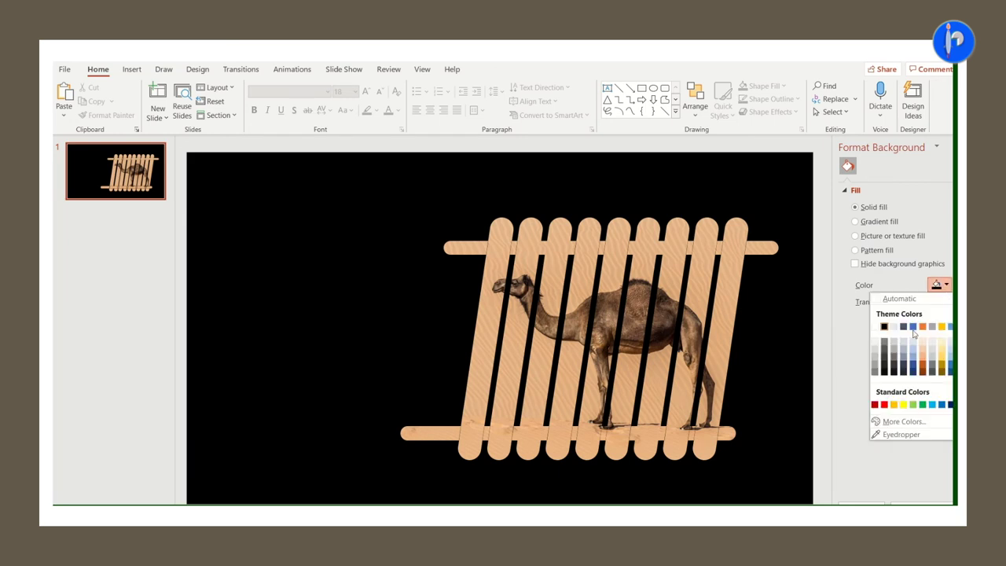
left_click(902, 372)
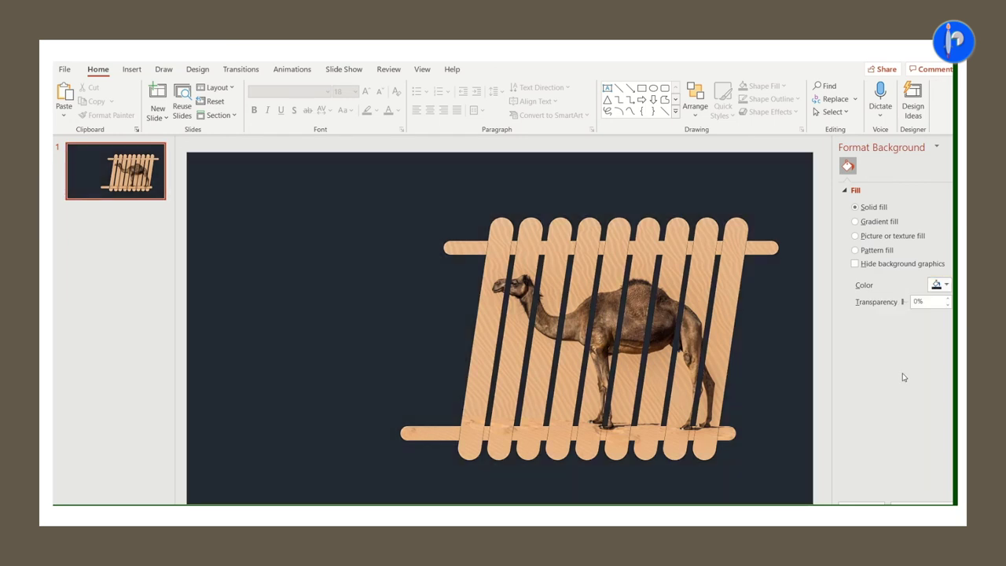
Try brighter navy, purple, orange and gold backgrounds, then settle on dark navy
left_click(940, 284)
left_click(953, 410)
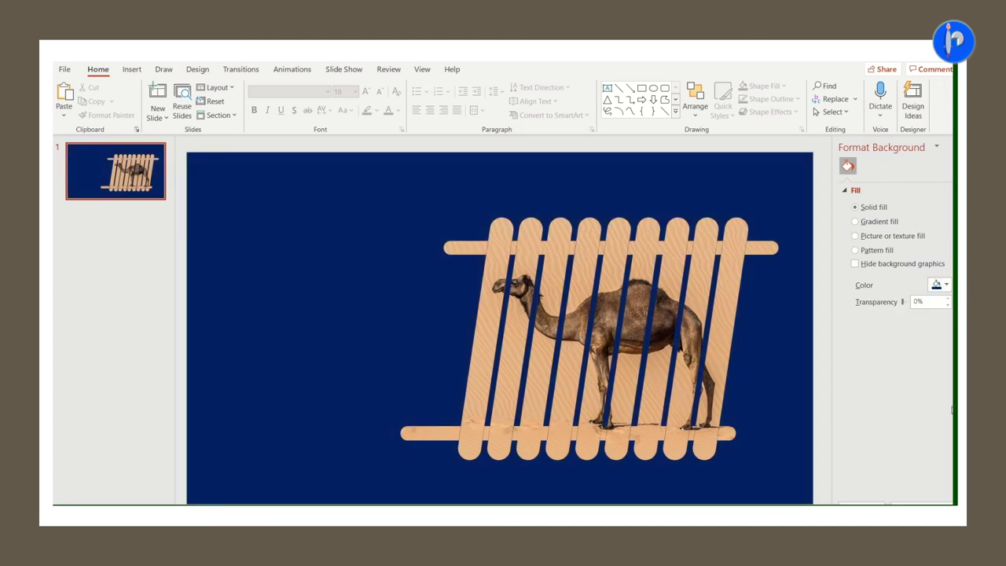
left_click(939, 284)
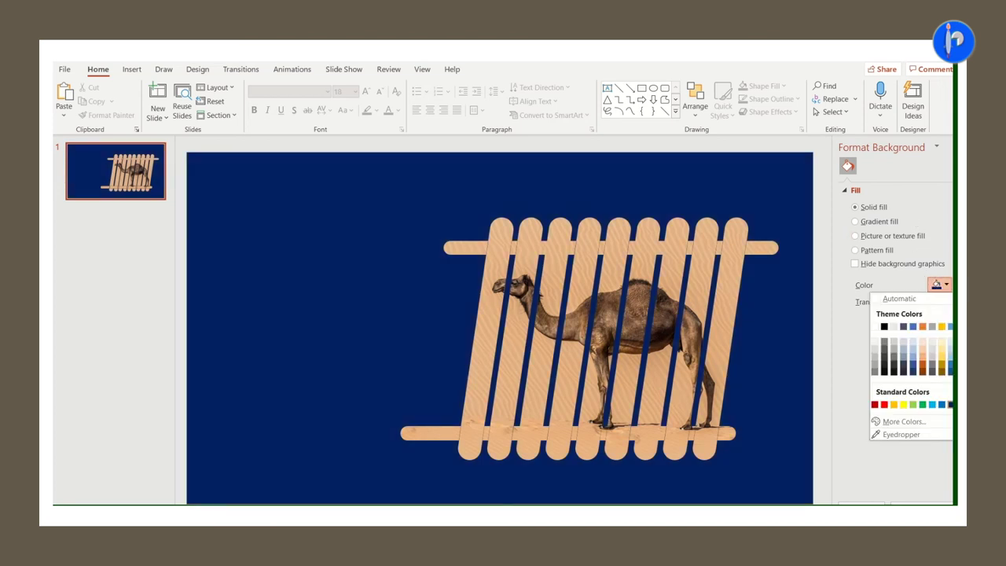
left_click(951, 404)
left_click(940, 285)
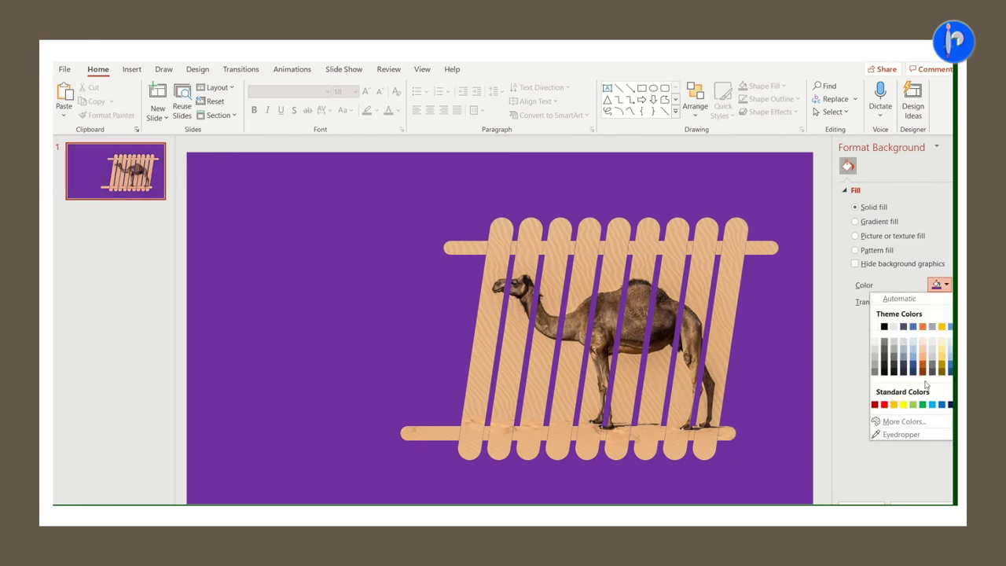
left_click(923, 326)
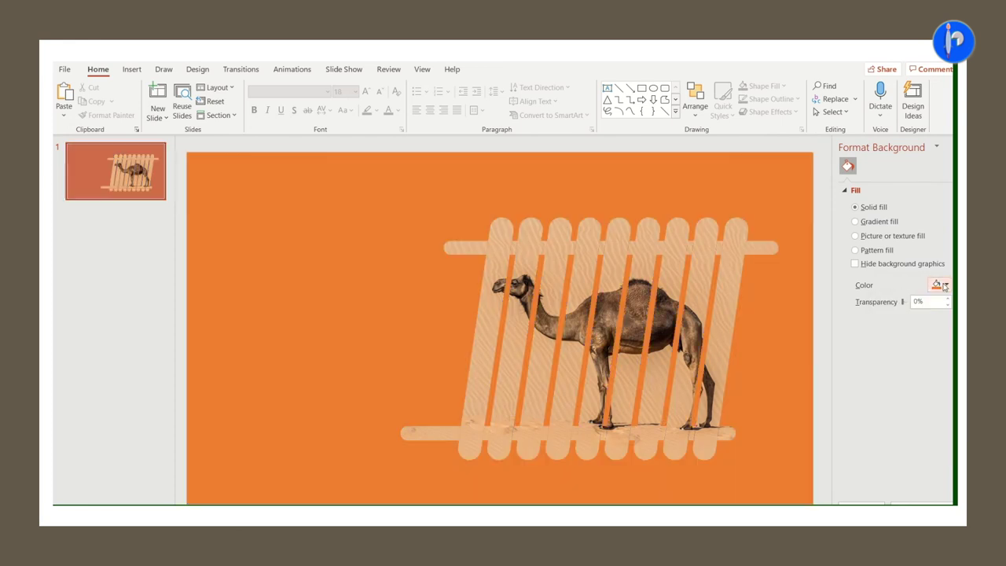
left_click(945, 286)
left_click(939, 327)
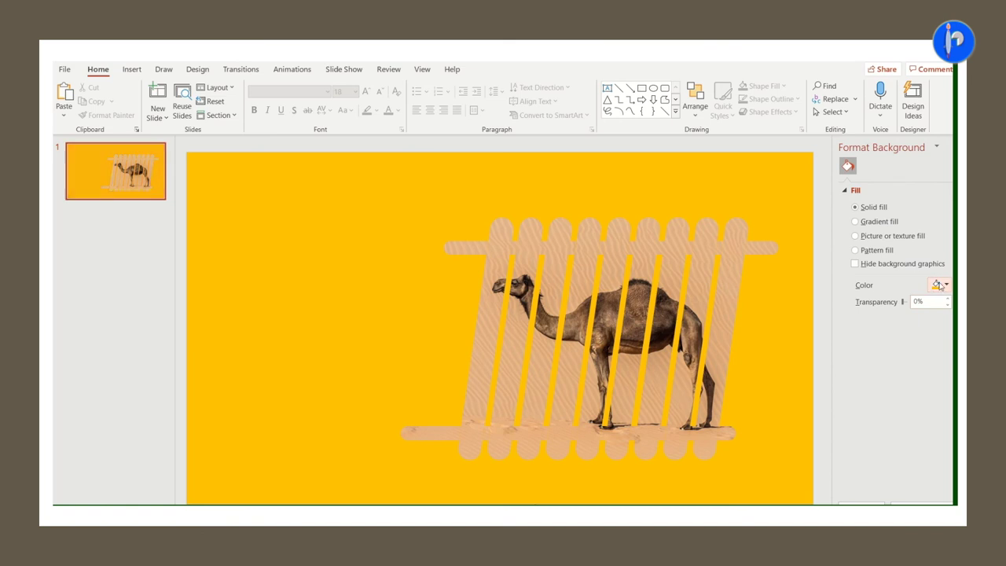
left_click(941, 286)
left_click(905, 378)
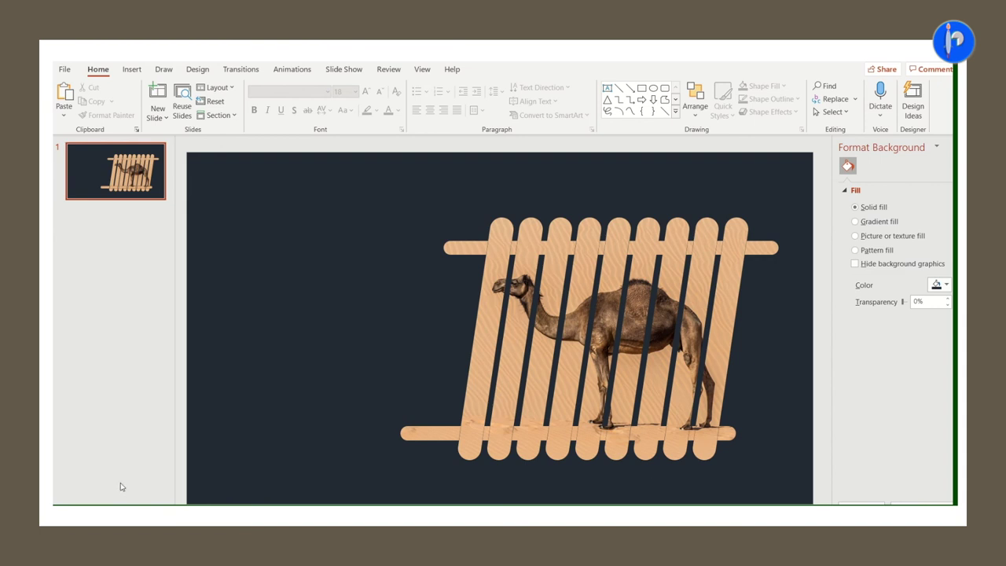
Paste the 'Australia has the largest Population of Camels' caption and place it at the slide's top-left
key("ctrl+v")
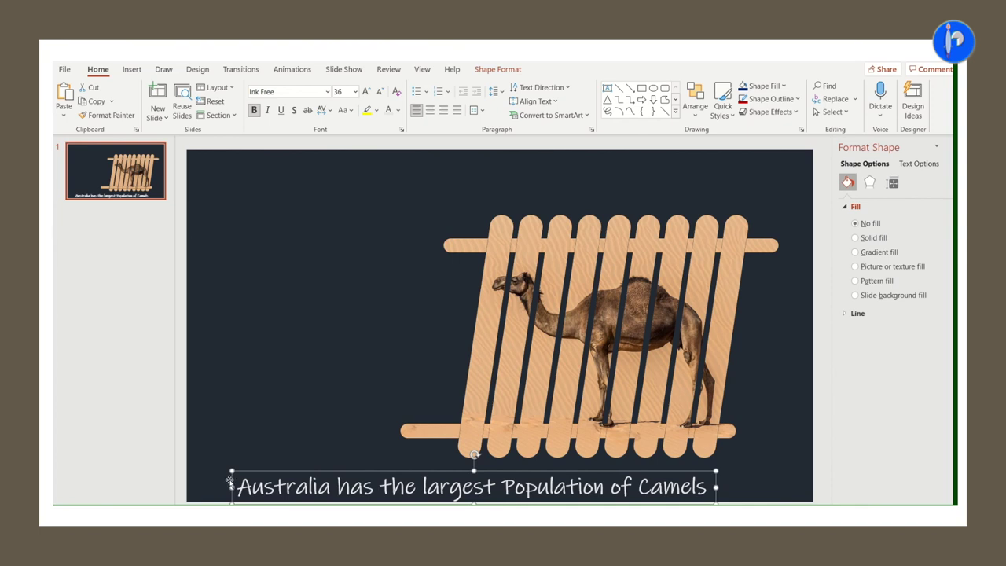
left_click_drag(231, 480, 202, 180)
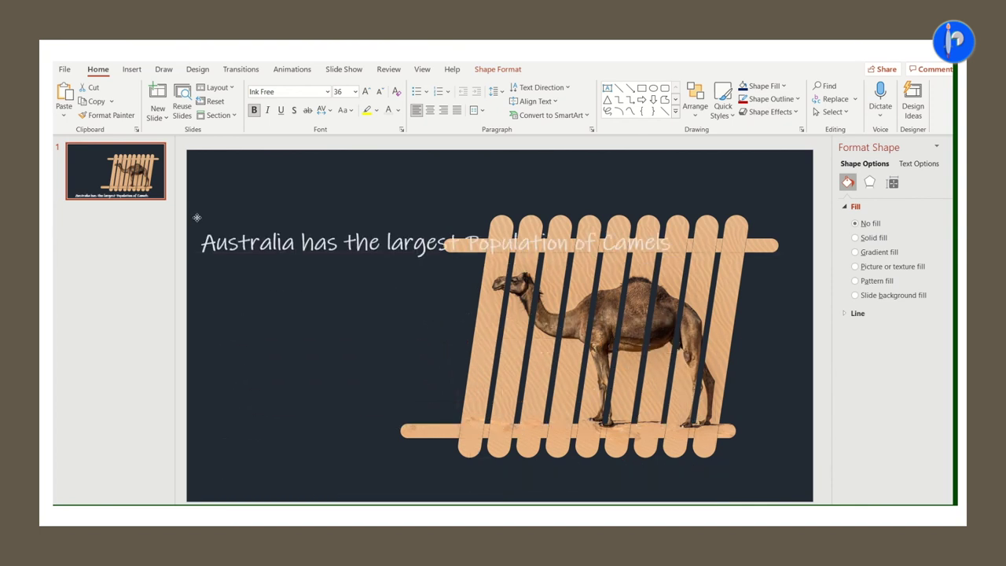
left_click_drag(202, 180, 202, 182)
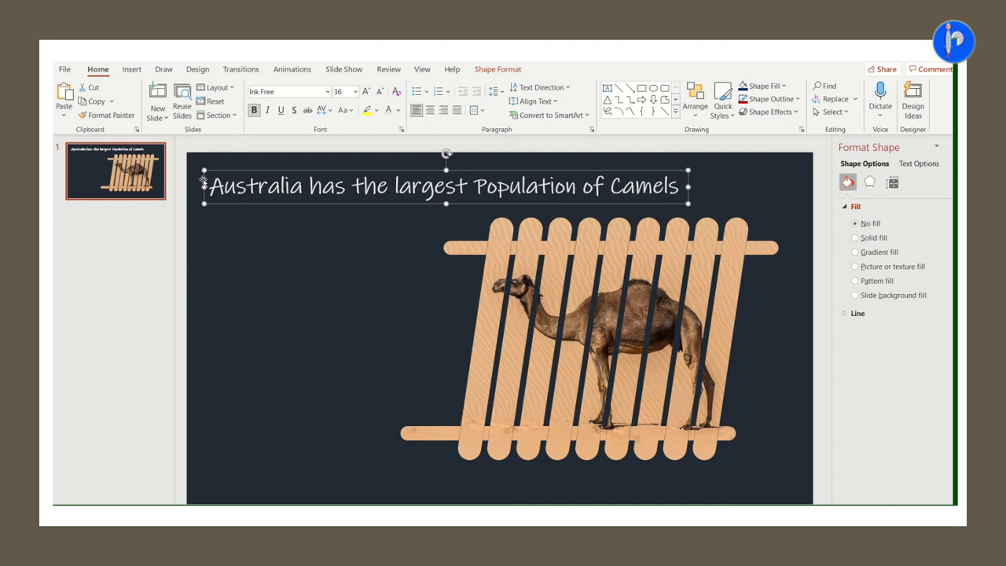
left_click(146, 276)
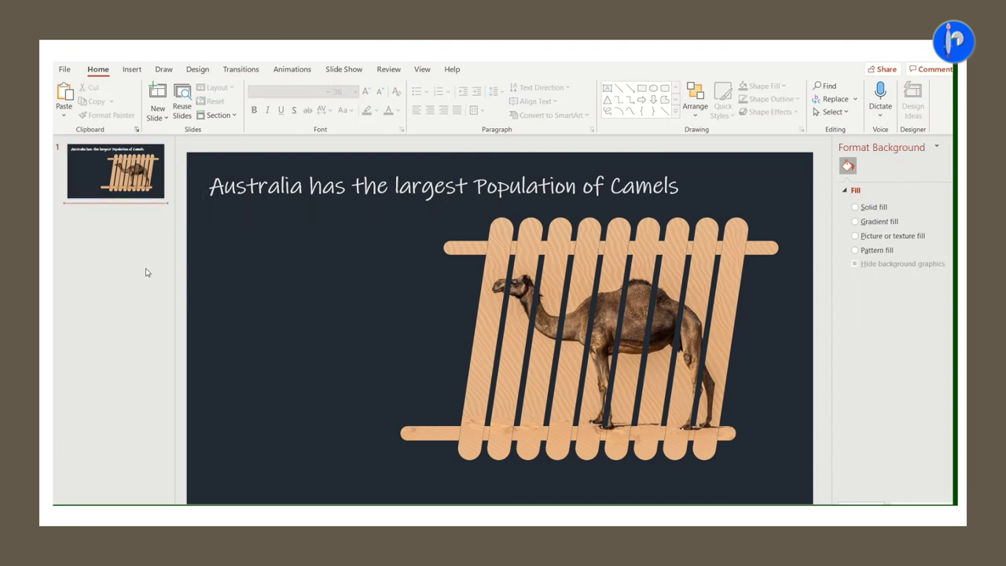